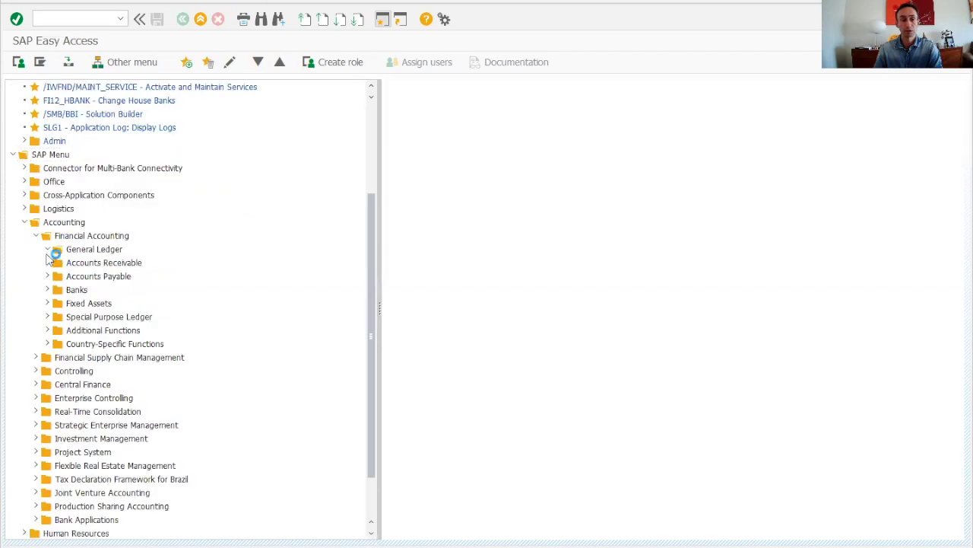
Expand the General Ledger folder and its Document Entry subfolder in the SAP menu to view the available transactions
left_click(46, 249)
left_click(59, 263)
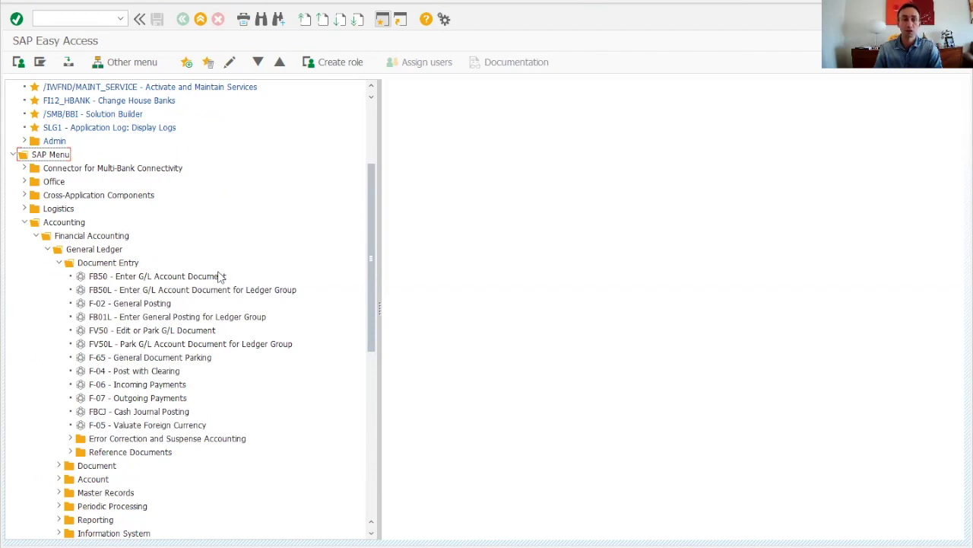
Run the transaction spro and display the SAP Reference IMG
left_click(58, 20)
type("s")
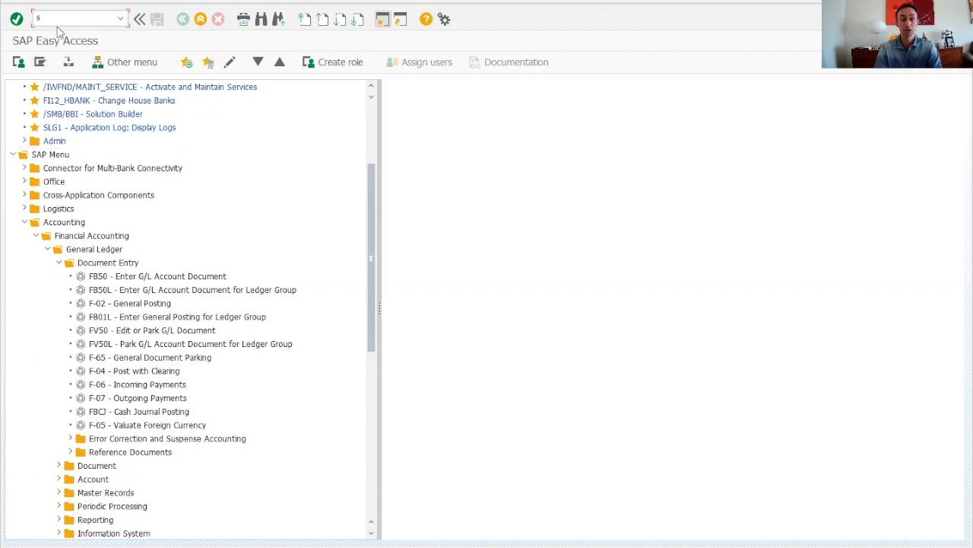
type("pro")
key("Return")
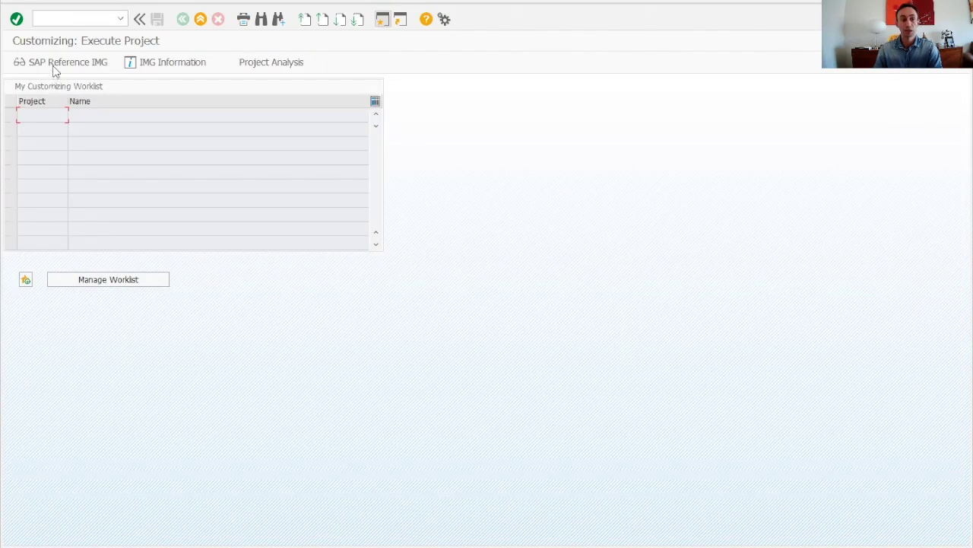
left_click(55, 65)
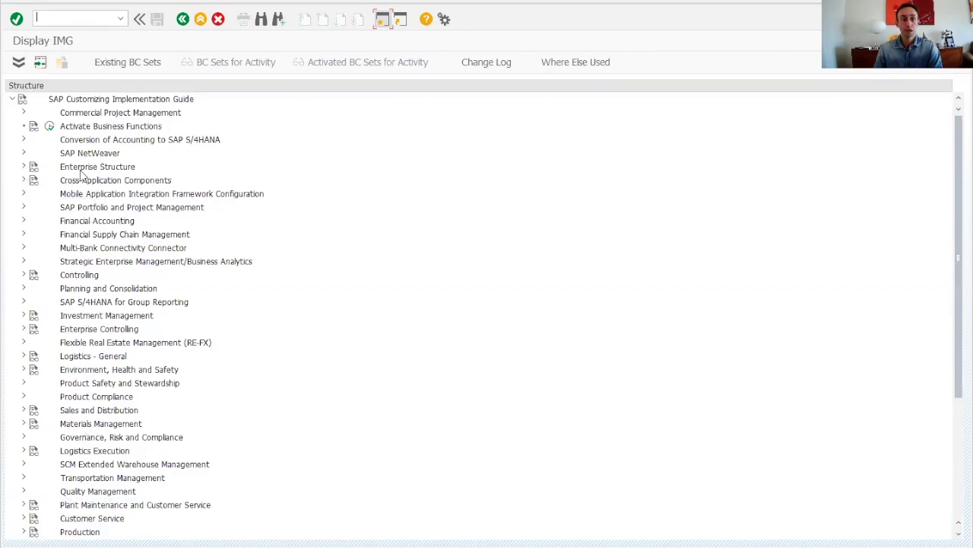
Open the activity "Copy, delete, check company code" under Enterprise Structure, Definition, Financial Accounting
left_click(23, 167)
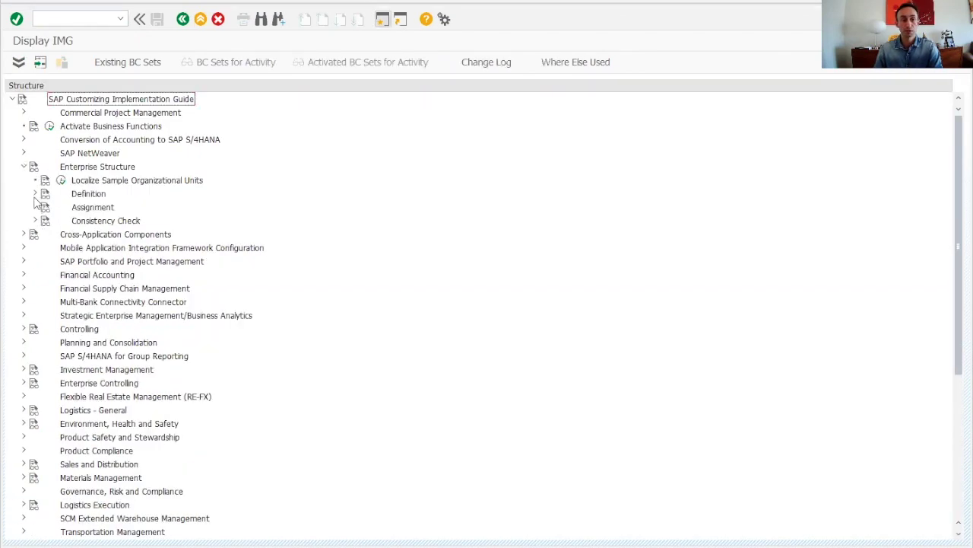
left_click(35, 193)
left_click(47, 208)
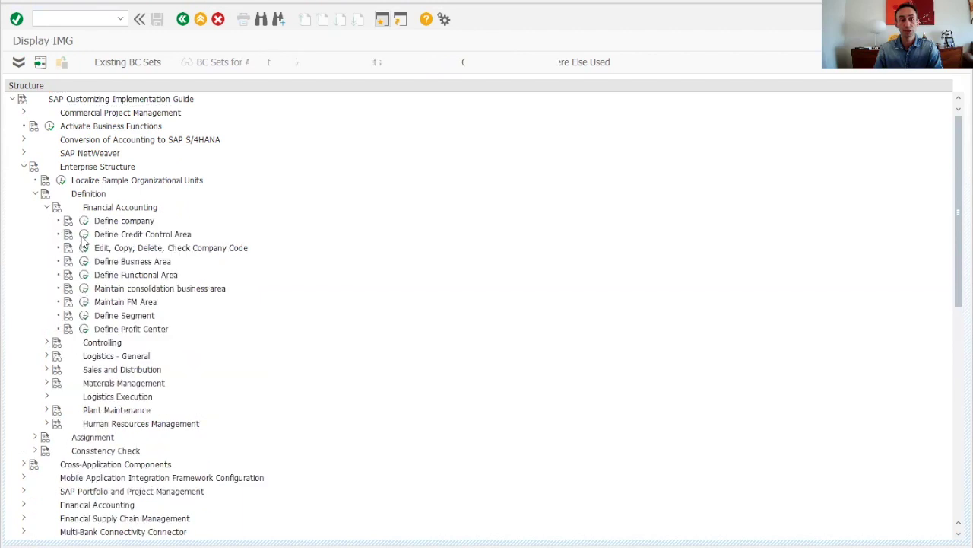
left_click(85, 248)
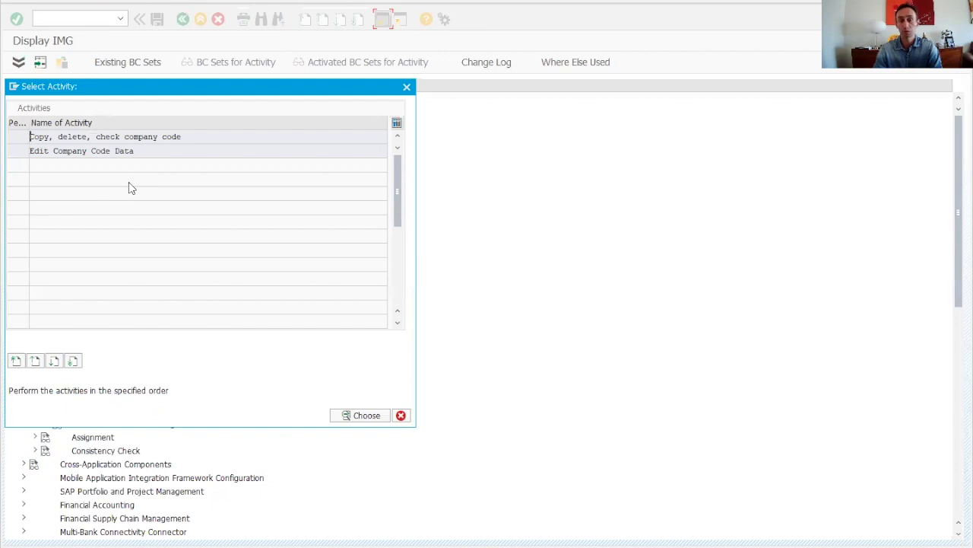
left_click(116, 137)
double_click(116, 137)
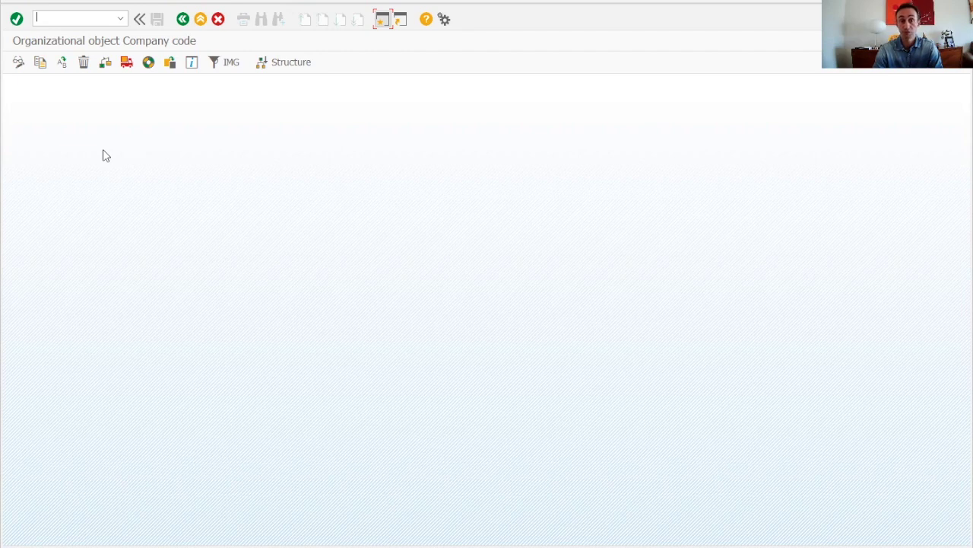
Copy company code 1010 to a new company code DE99
left_click(40, 63)
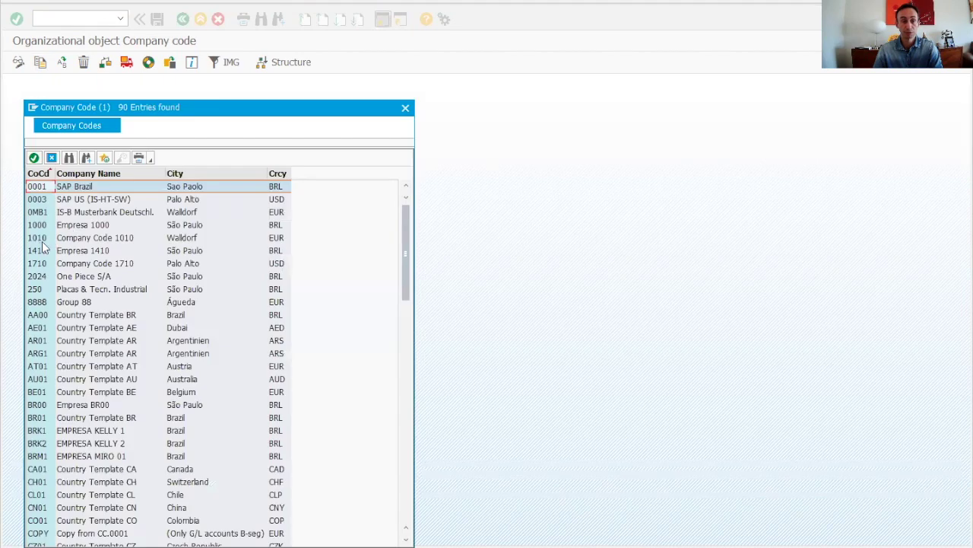
double_click(43, 239)
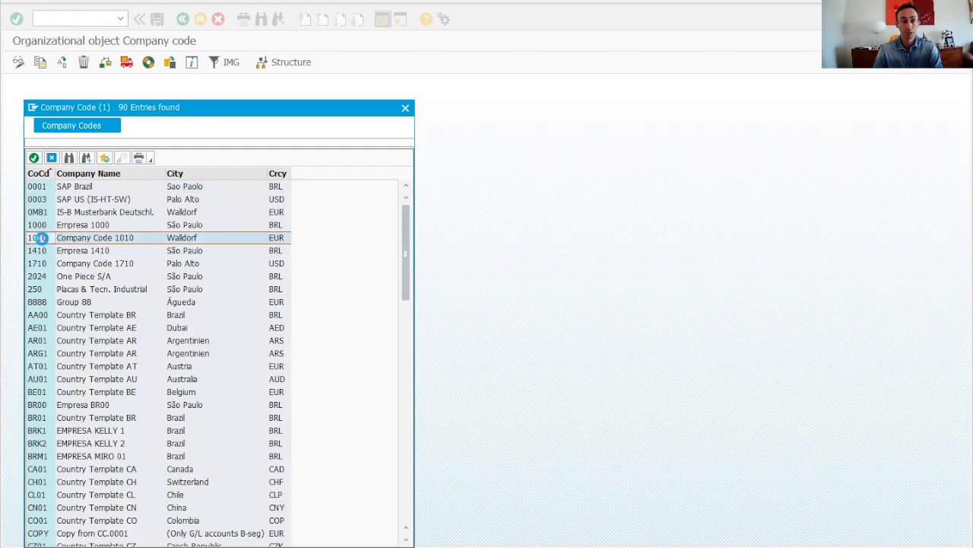
type("DE")
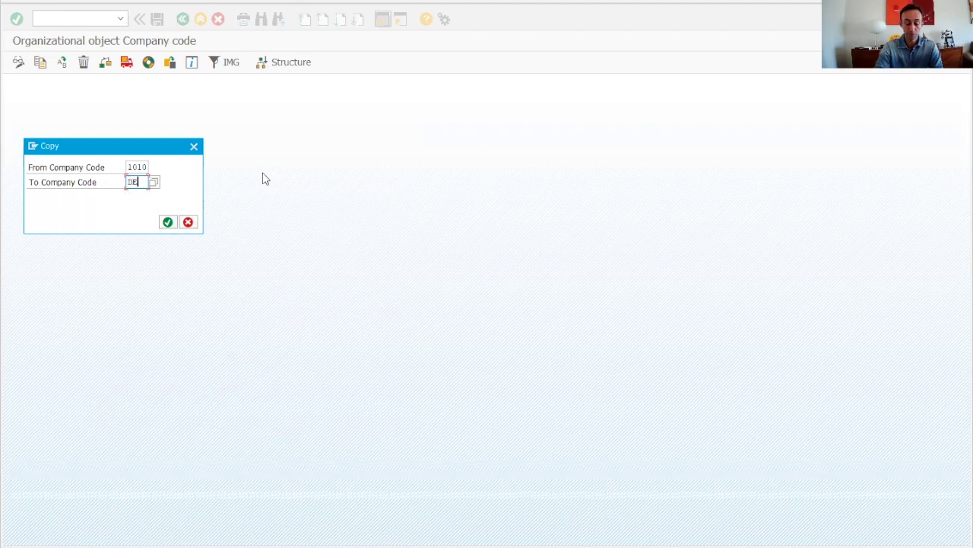
type("99")
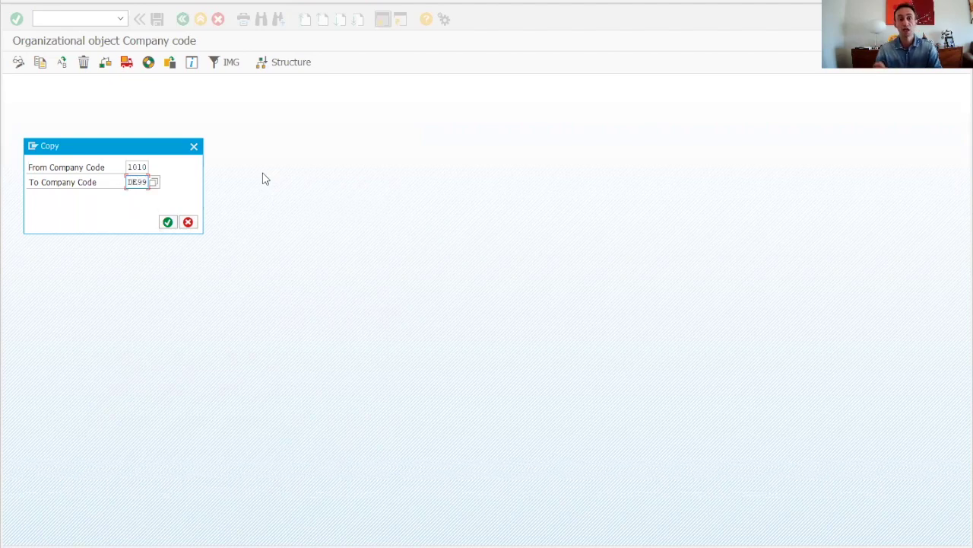
left_click(167, 221)
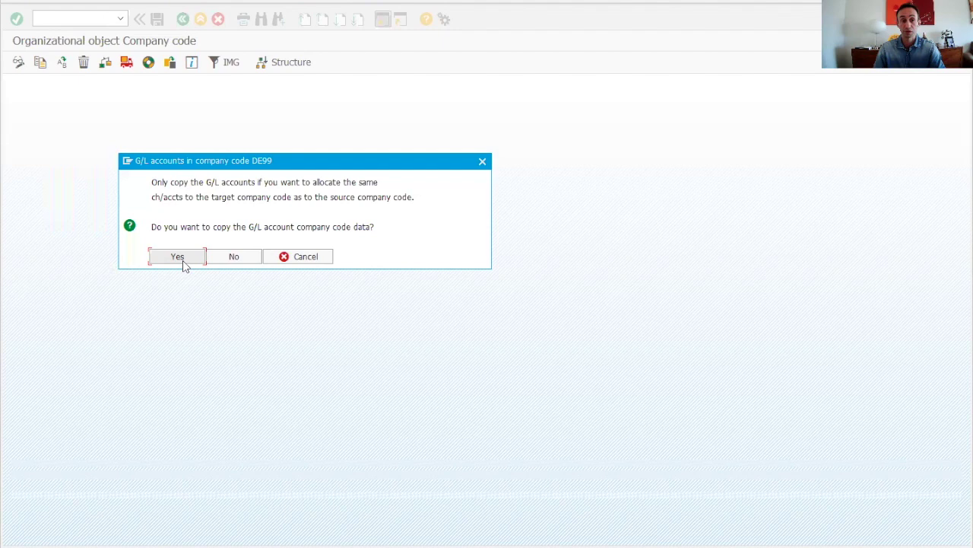
Include the G/L account data and controlling area assignment in the copy, without allocating a different local currency
left_click(183, 260)
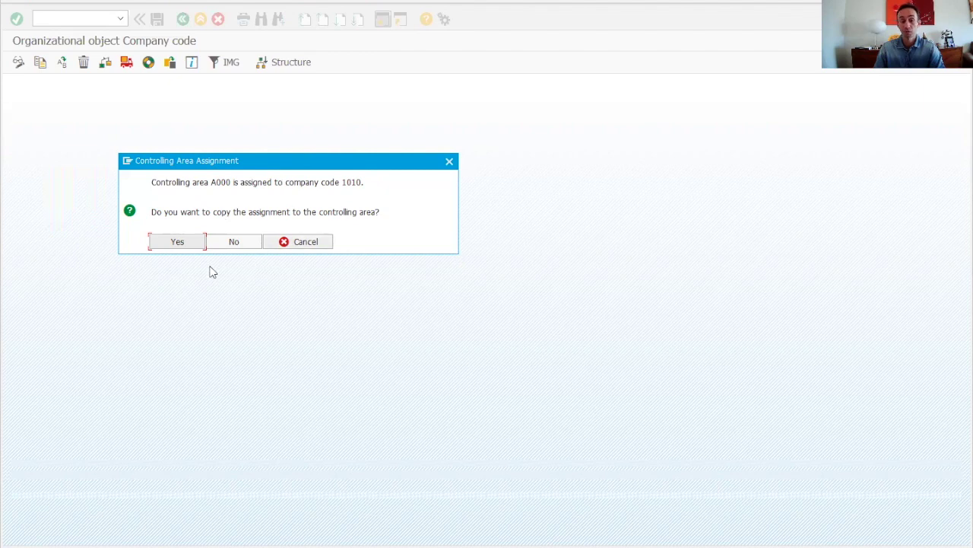
left_click(182, 247)
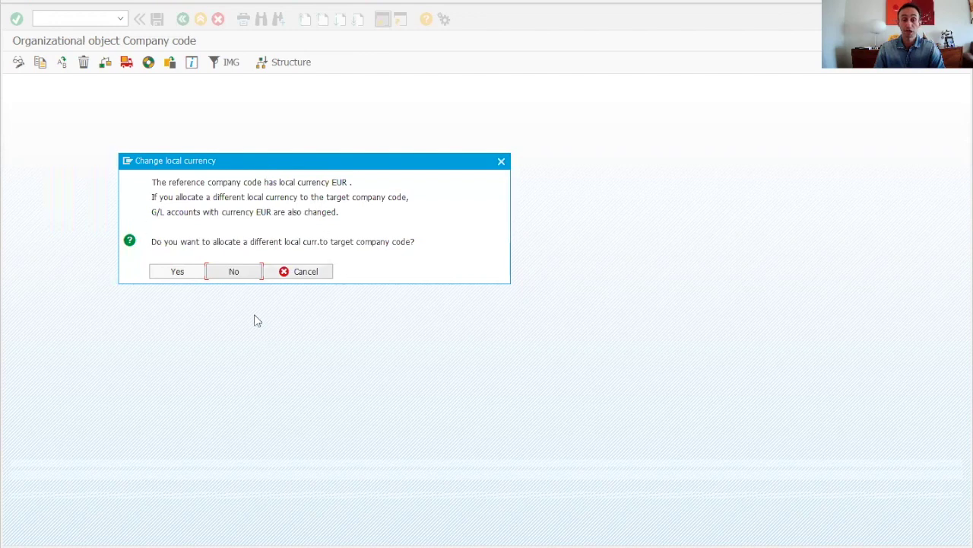
left_click(235, 274)
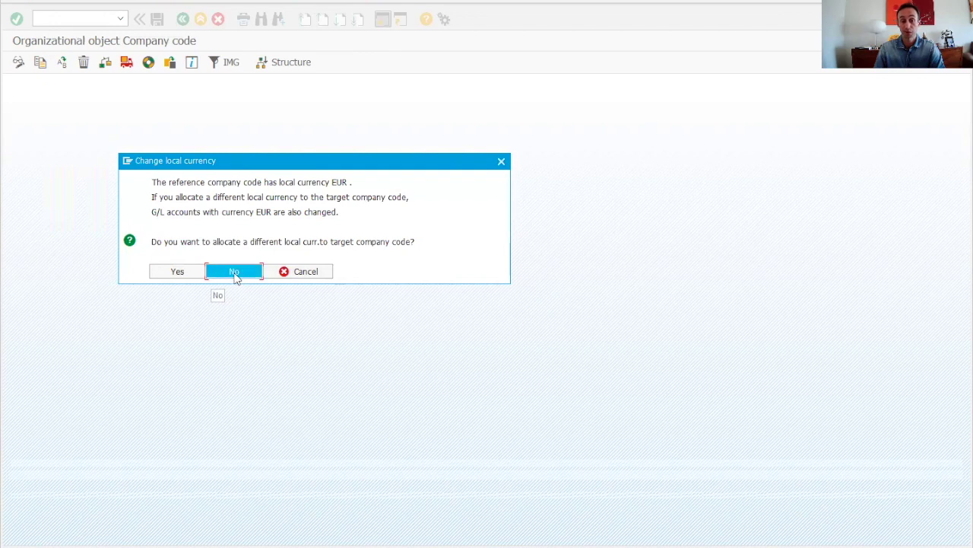
left_click(309, 356)
left_click(310, 356)
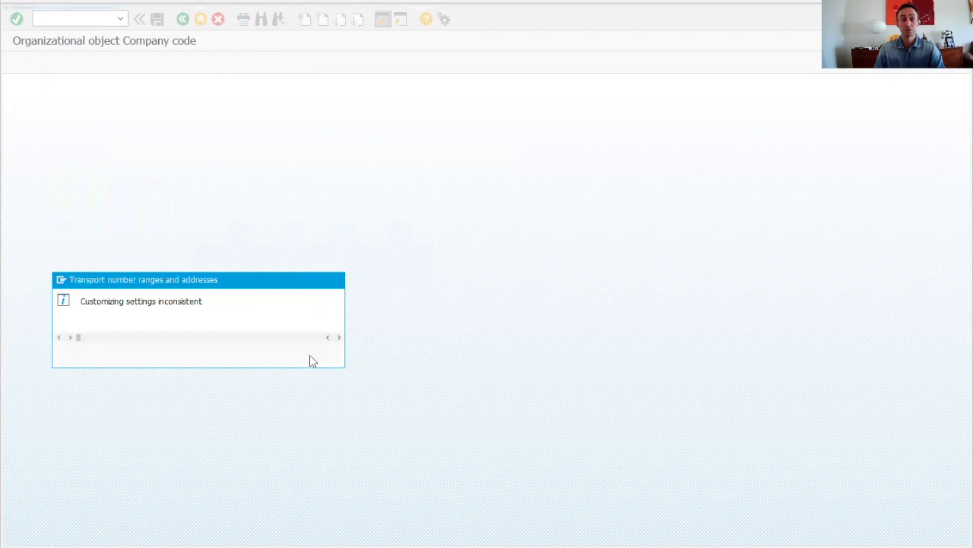
left_click(354, 387)
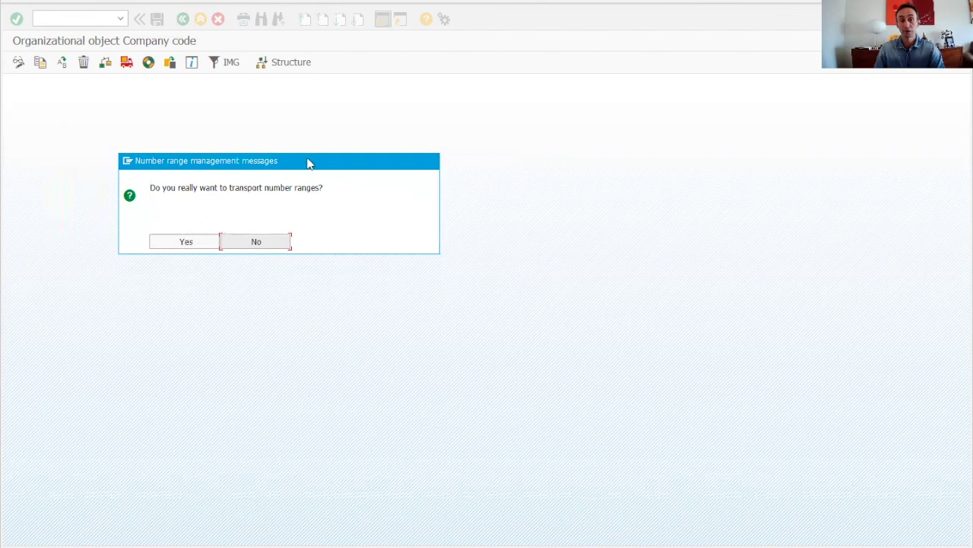
Agree to transport the number ranges and record them in a new customizing request described as "DE99 SAP 4 ALL"
left_click(180, 241)
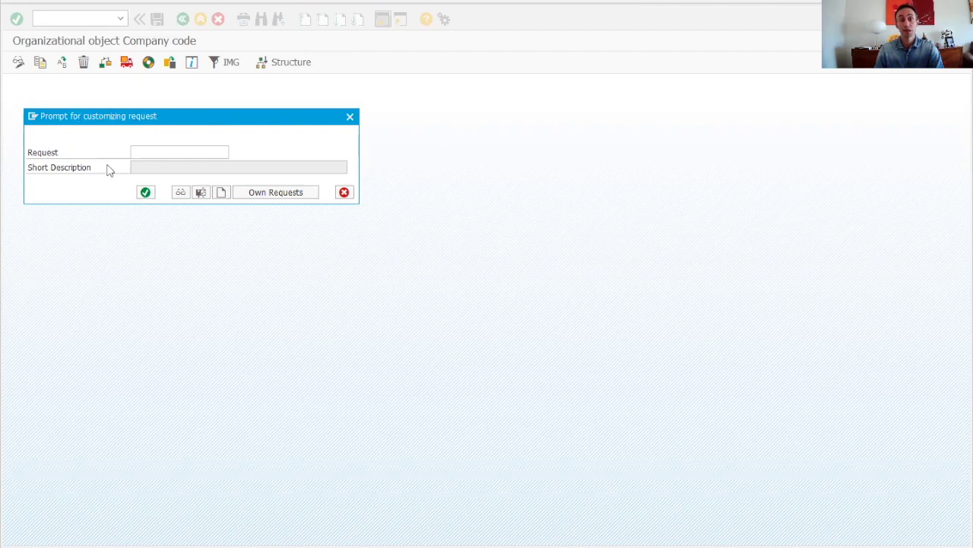
left_click(270, 194)
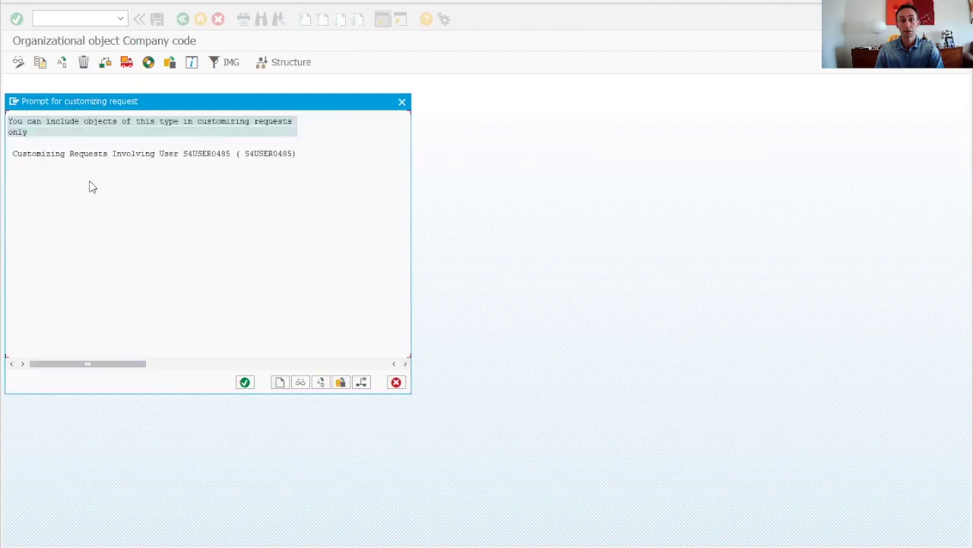
left_click(396, 382)
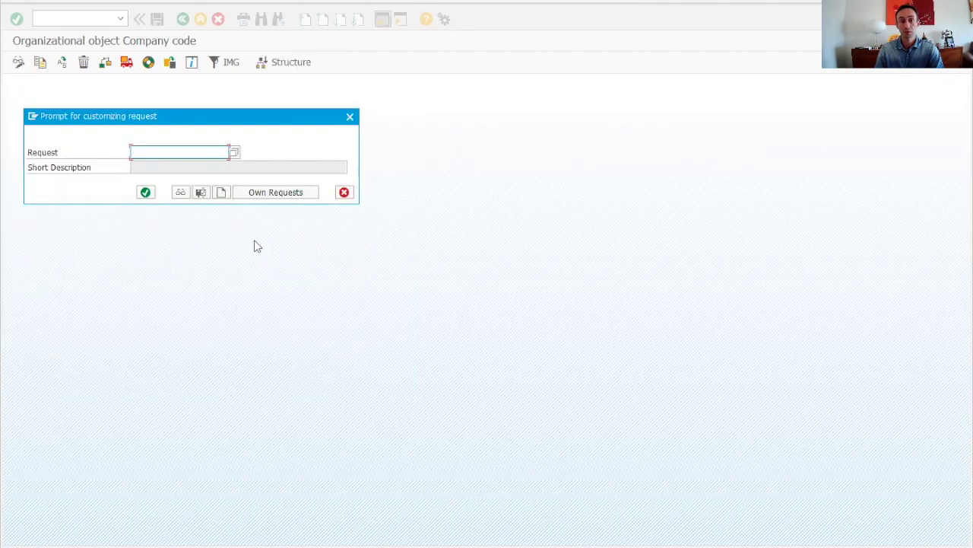
left_click(220, 192)
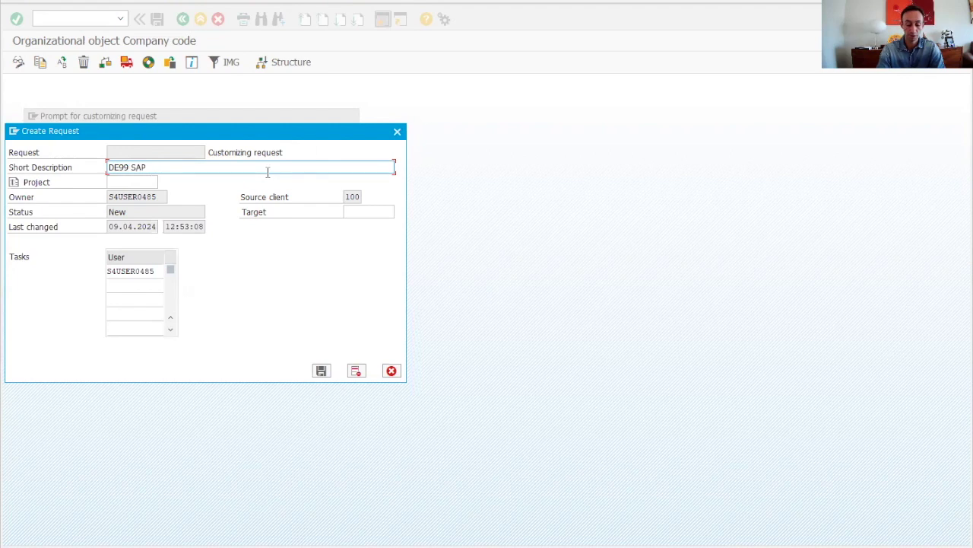
type("4 ALL")
left_click(122, 181)
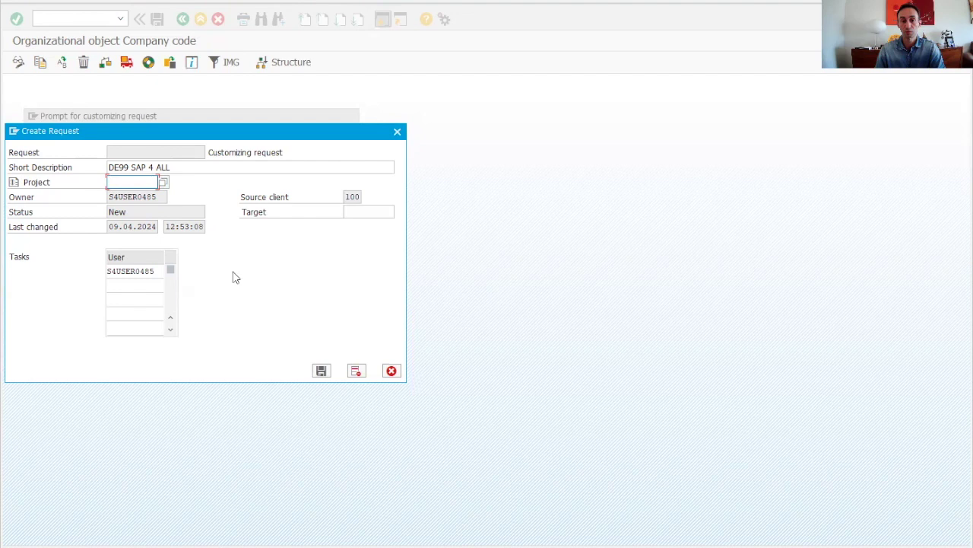
left_click(321, 370)
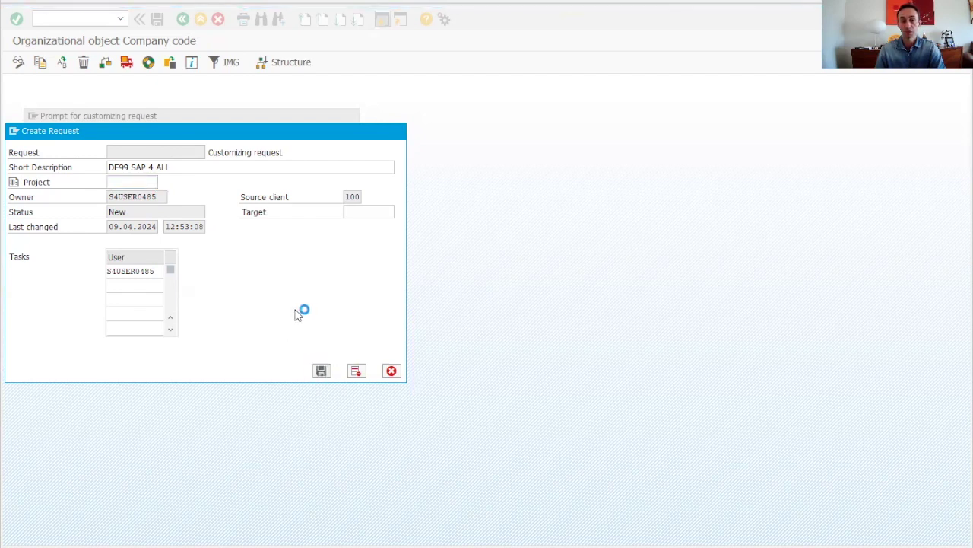
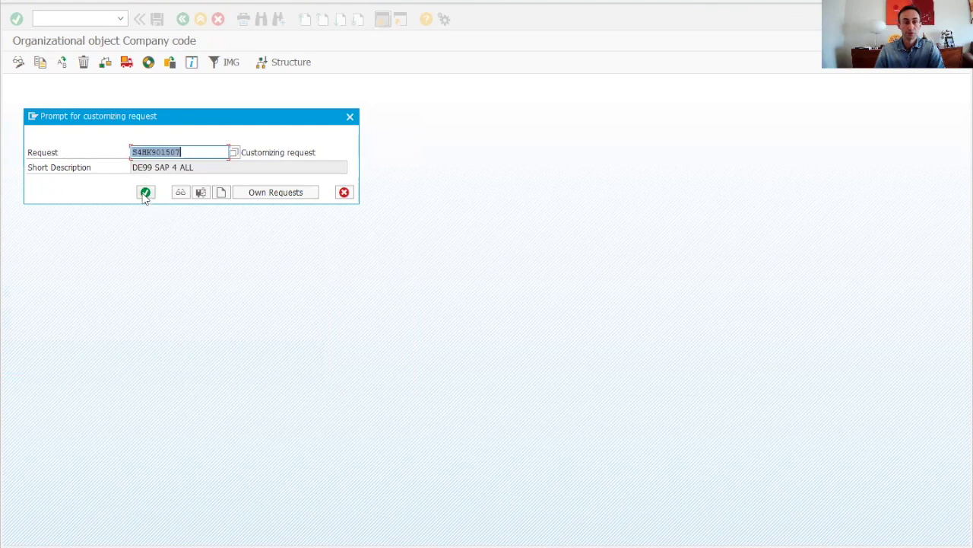
left_click(146, 193)
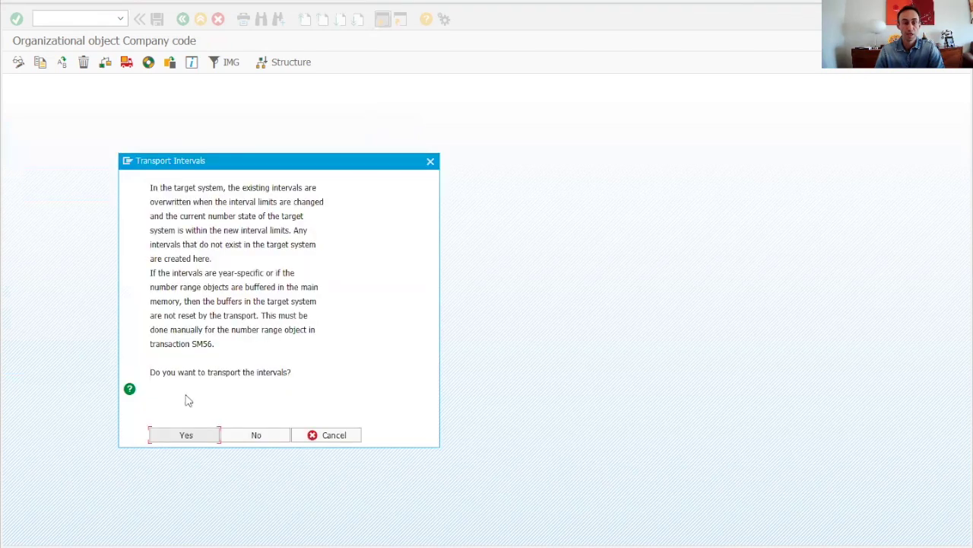
Accept the transport of the number range intervals and display the completed activities of the company code copy
left_click(183, 437)
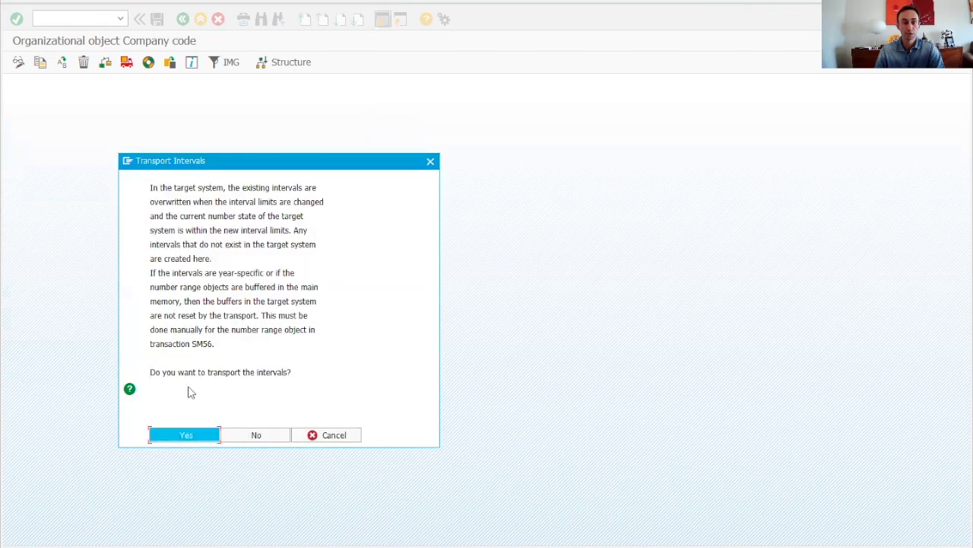
left_click(146, 208)
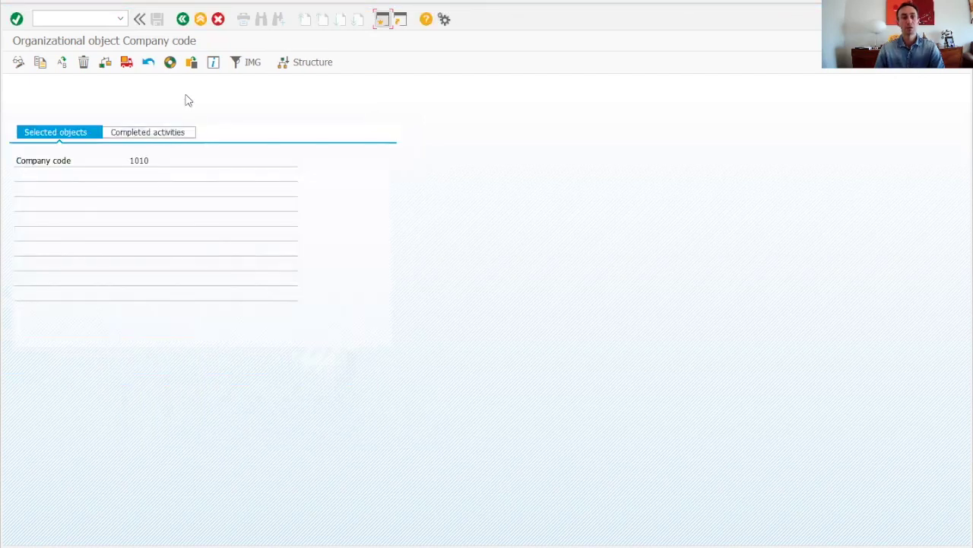
left_click(165, 134)
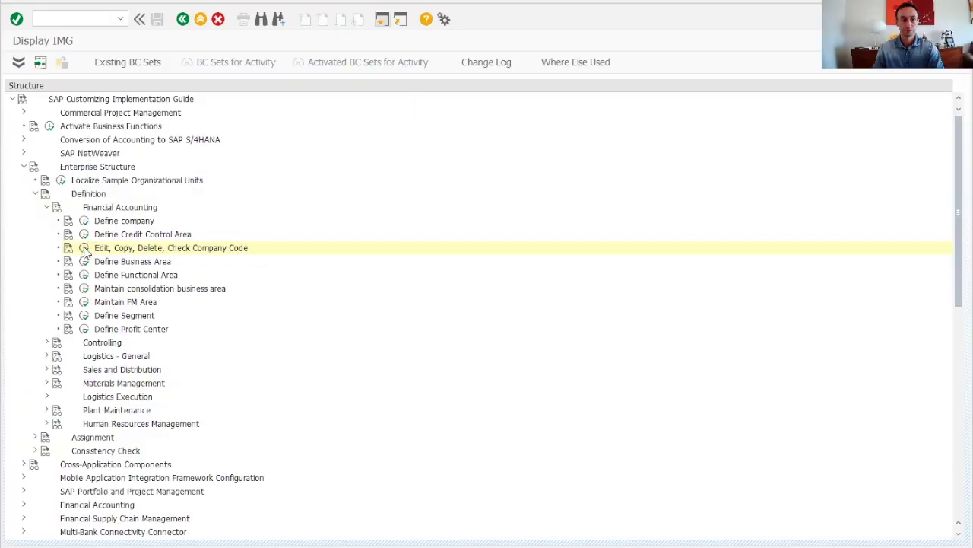
Run the Edit Company Code Data activity and open the details of company code DE99
left_click(82, 248)
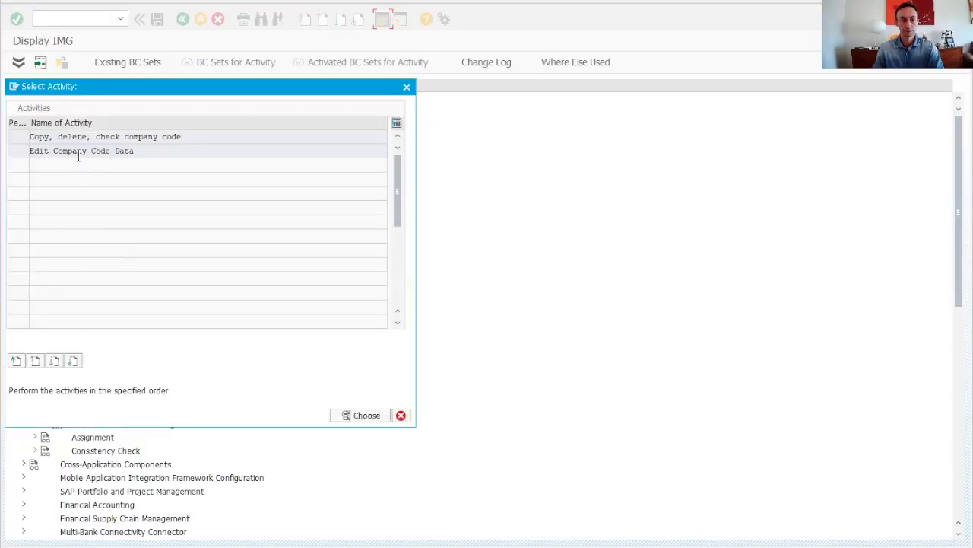
double_click(80, 152)
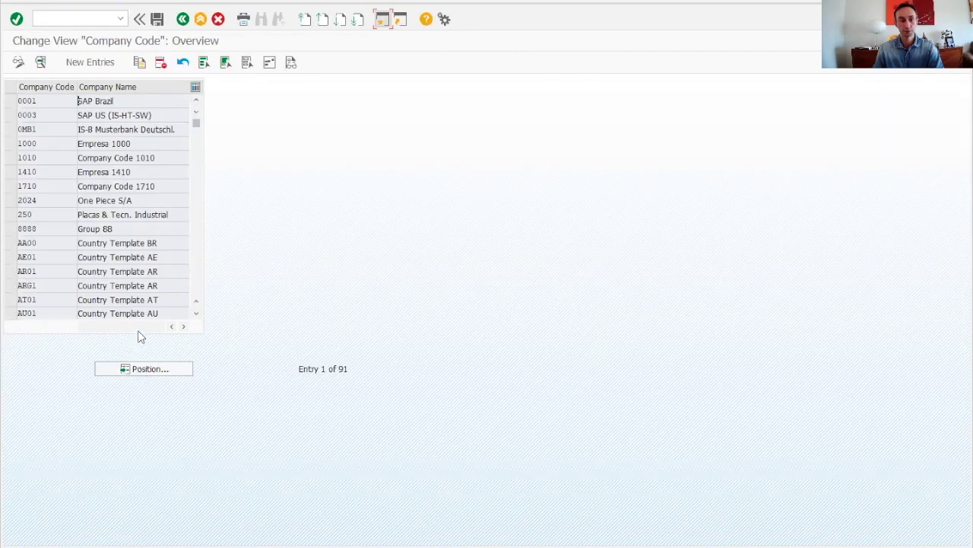
left_click(144, 368)
type("DE99")
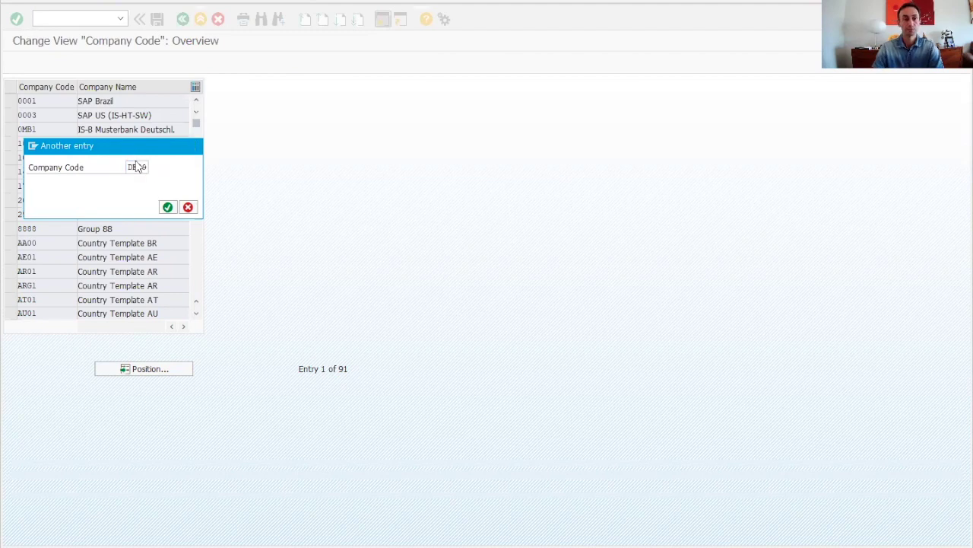
key("Return")
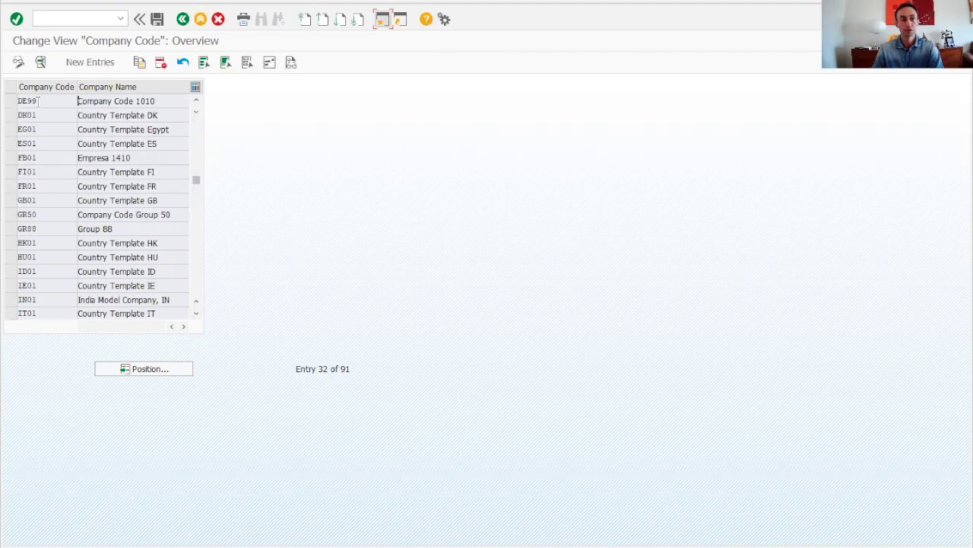
double_click(37, 102)
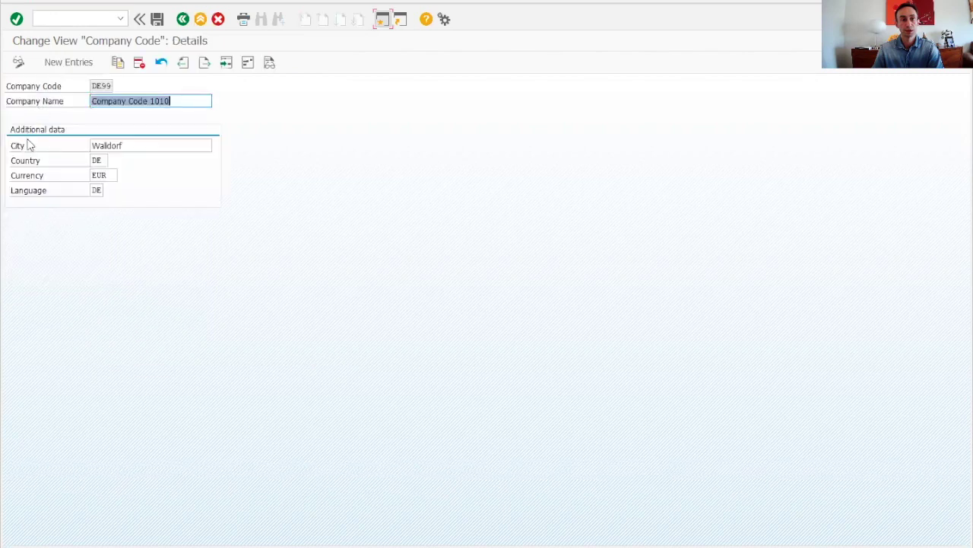
Change the company name of company code DE99 to "SAP 4 ALL"
left_click(172, 103)
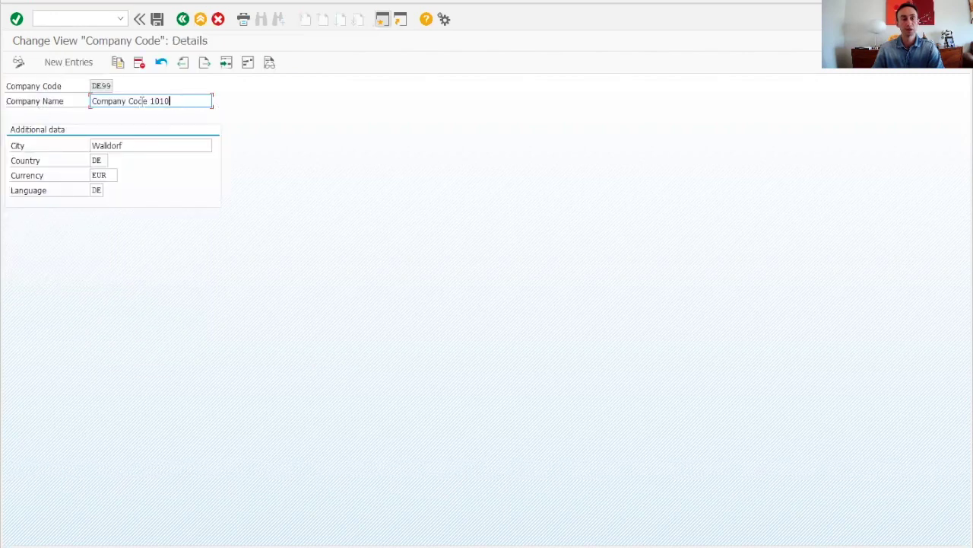
left_click(35, 103)
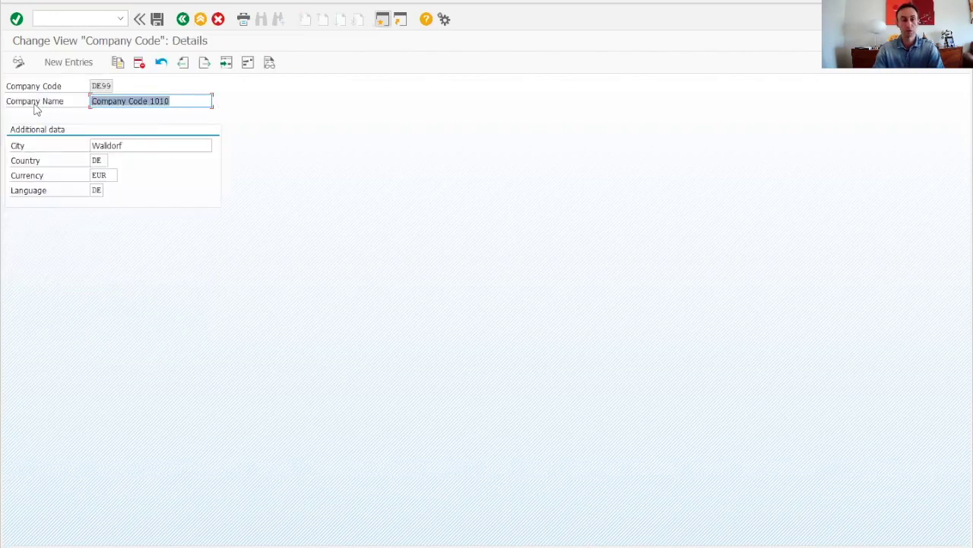
type("SP")
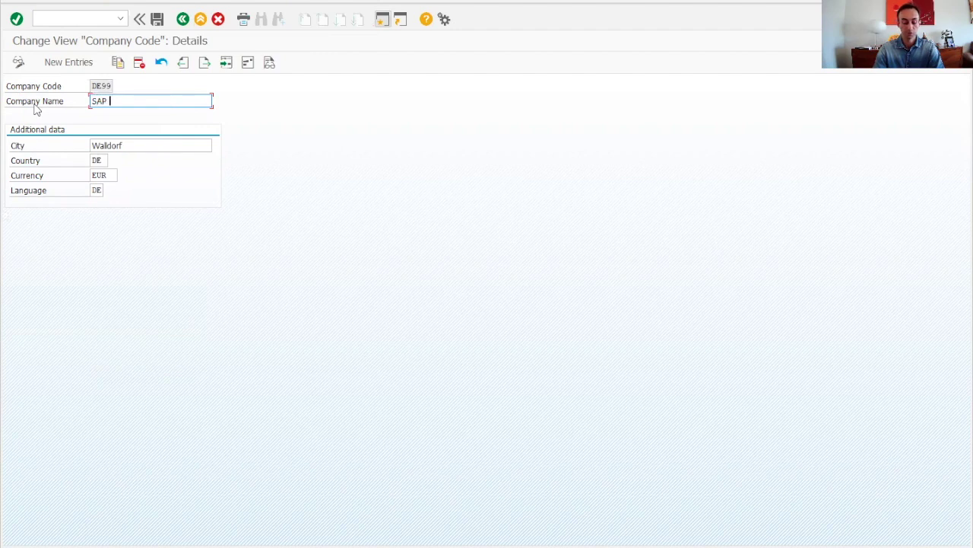
type("P 4 ALL")
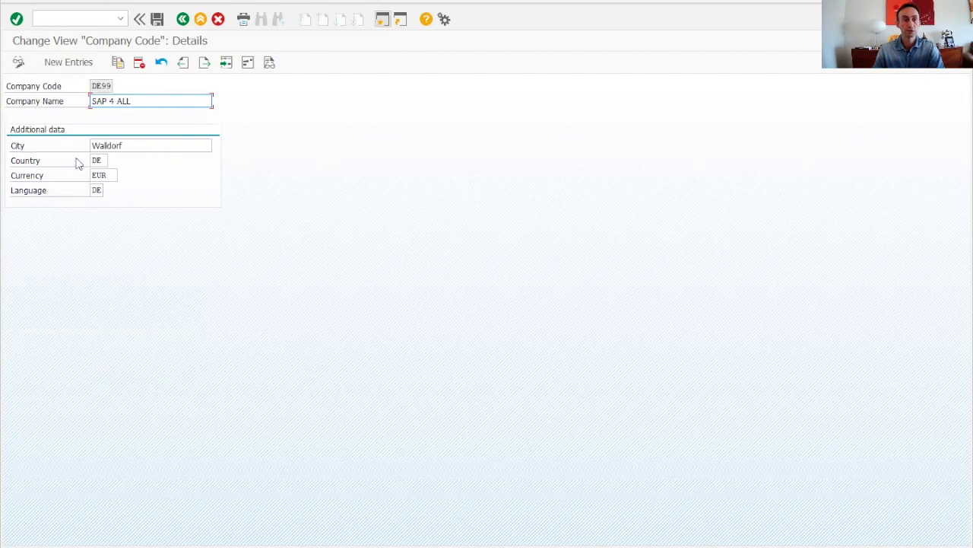
Replace the city in the additional data of company code DE99 with Frankfurt
left_click(132, 146)
key("BackSpace")
key("BackSpace")
key("BackSpace")
key("BackSpace")
key("BackSpace")
key("BackSpace")
key("BackSpace")
key("BackSpace")
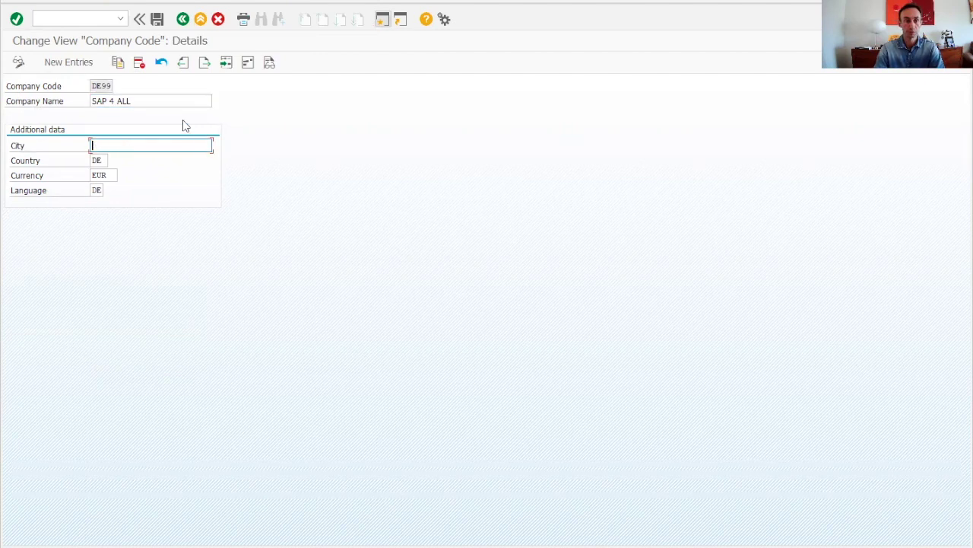
type("Fran")
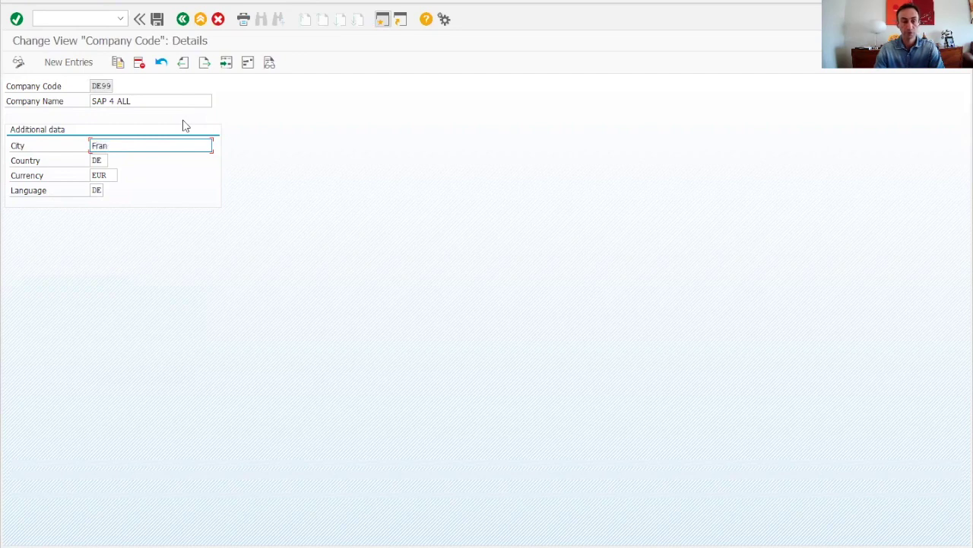
type("kfurt")
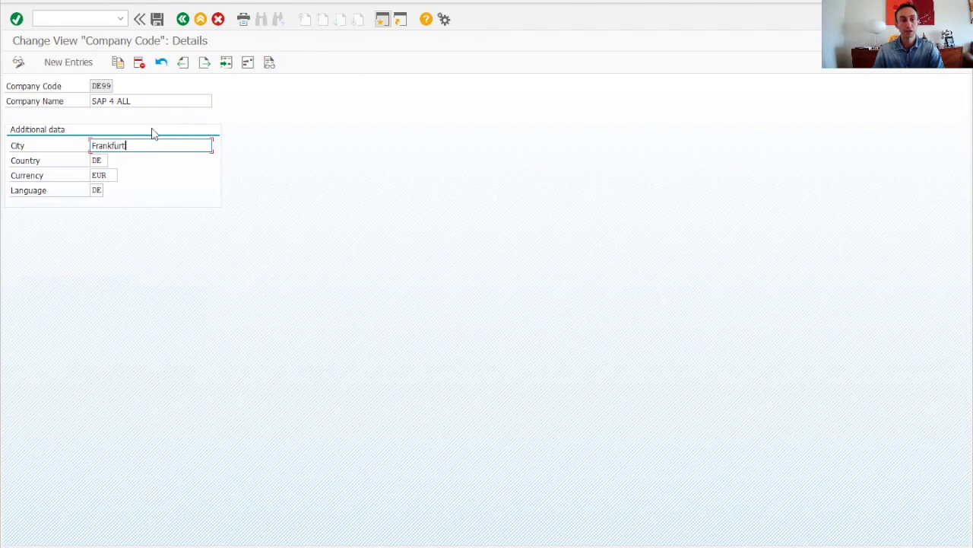
Set the language of company code DE99 to EN and save the company code data
double_click(93, 190)
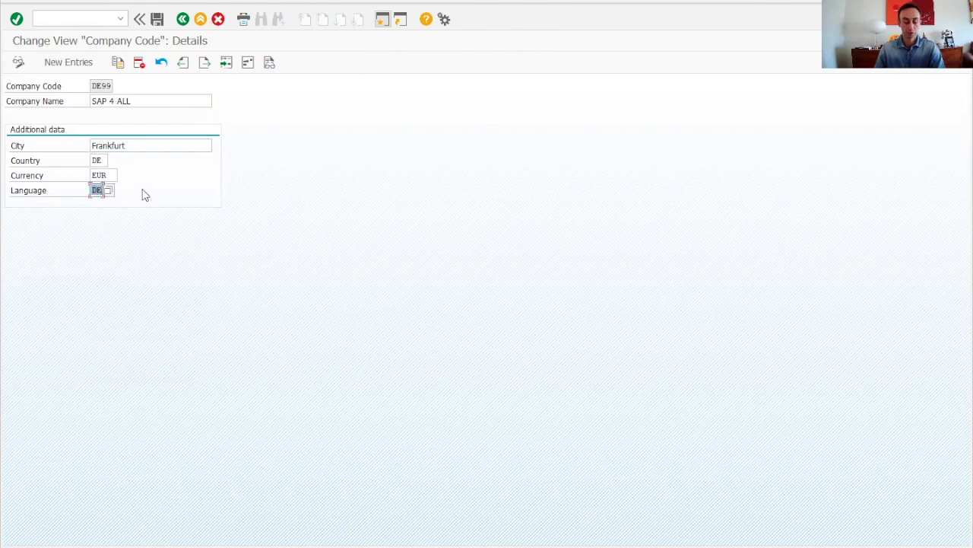
type("EN")
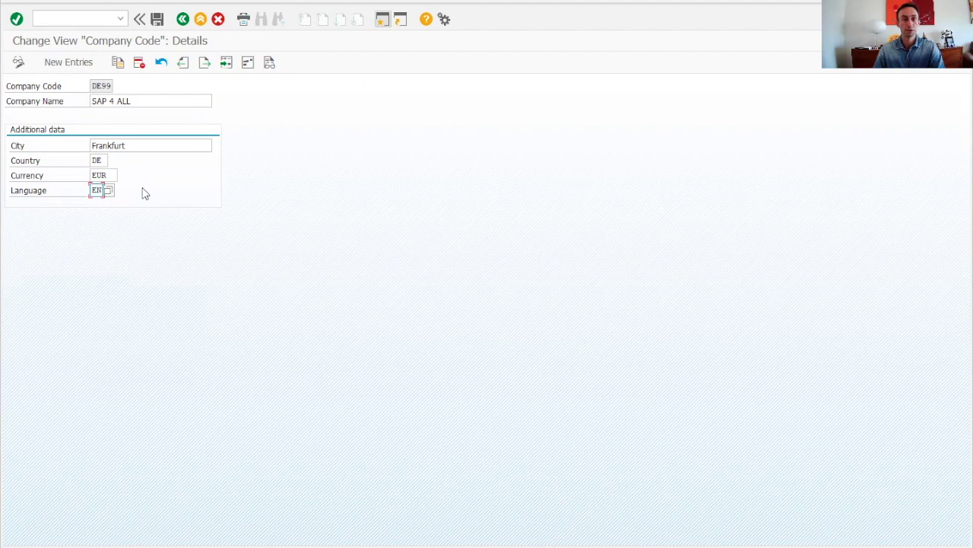
left_click(158, 20)
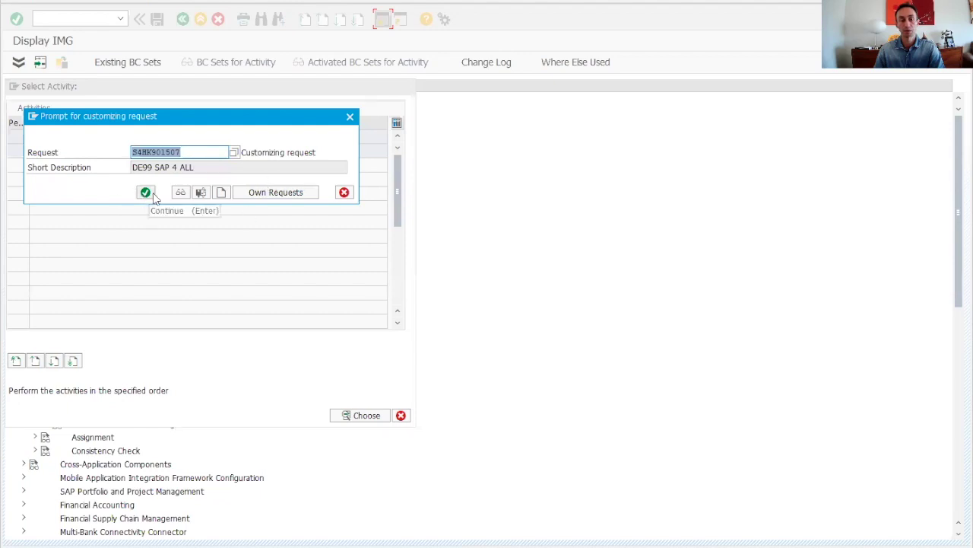
Examine the own customizing requests and the contents of the customizing task under the "DE99 SAP 4 ALL" request
left_click(286, 195)
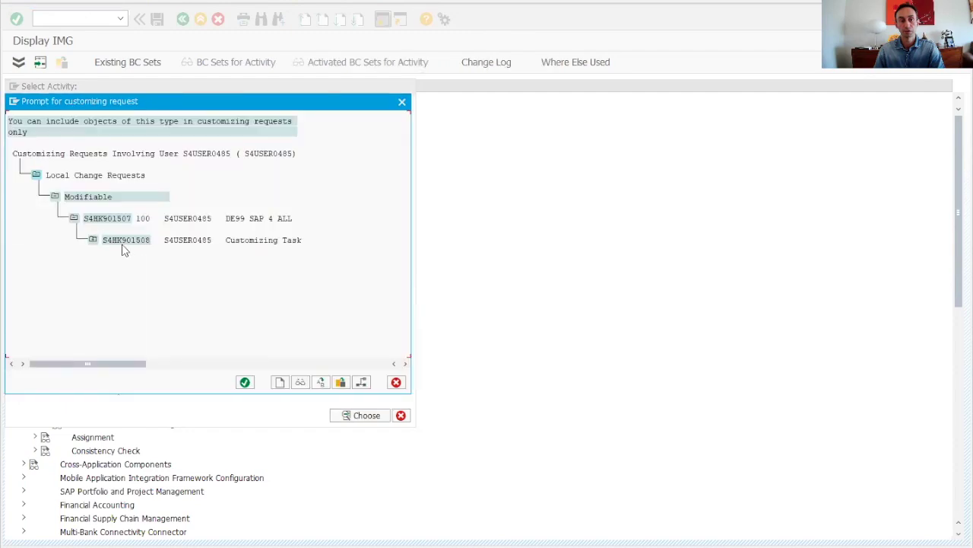
double_click(122, 241)
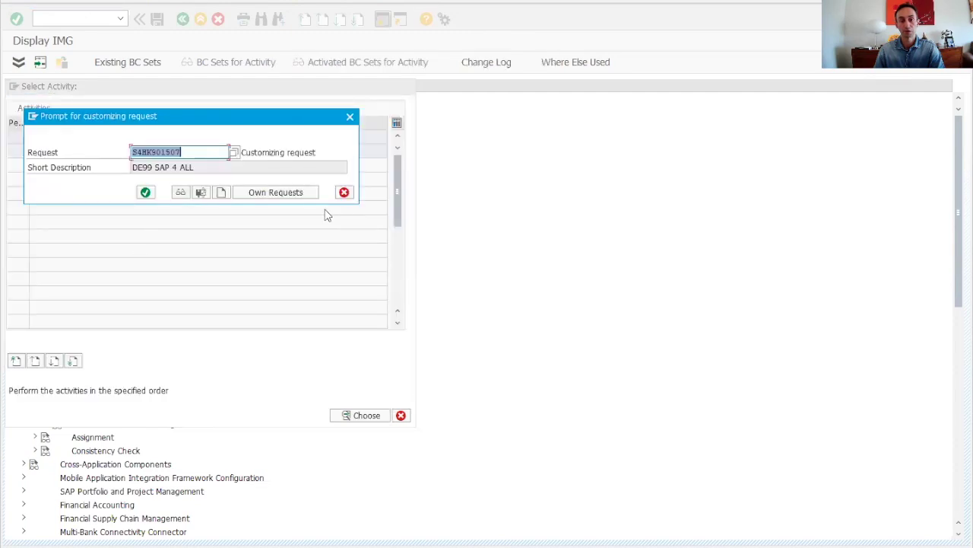
left_click(283, 195)
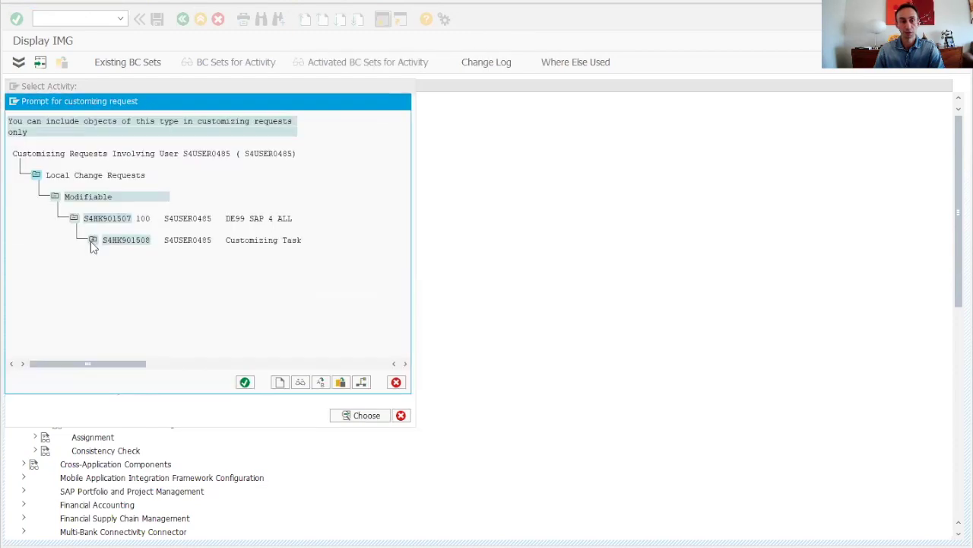
left_click(93, 239)
left_click(111, 261)
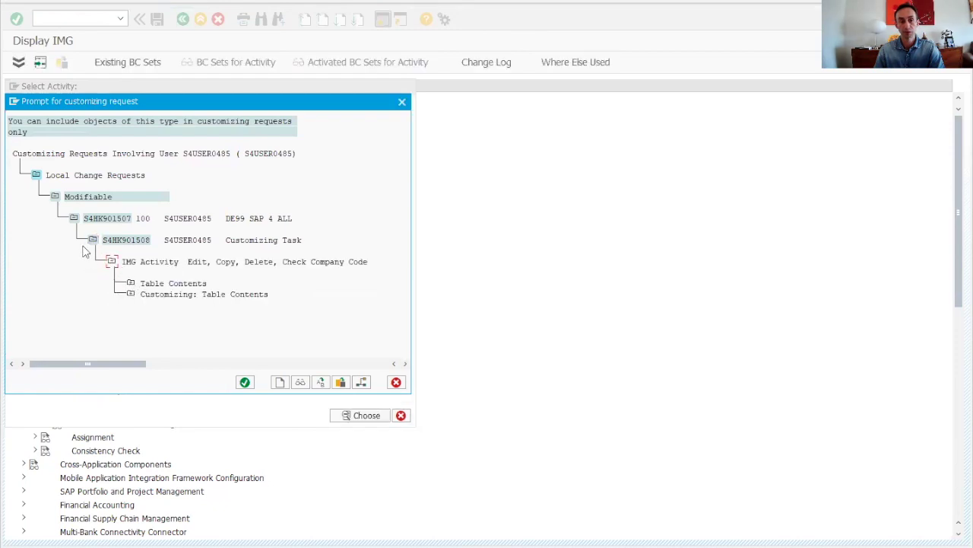
left_click(92, 240)
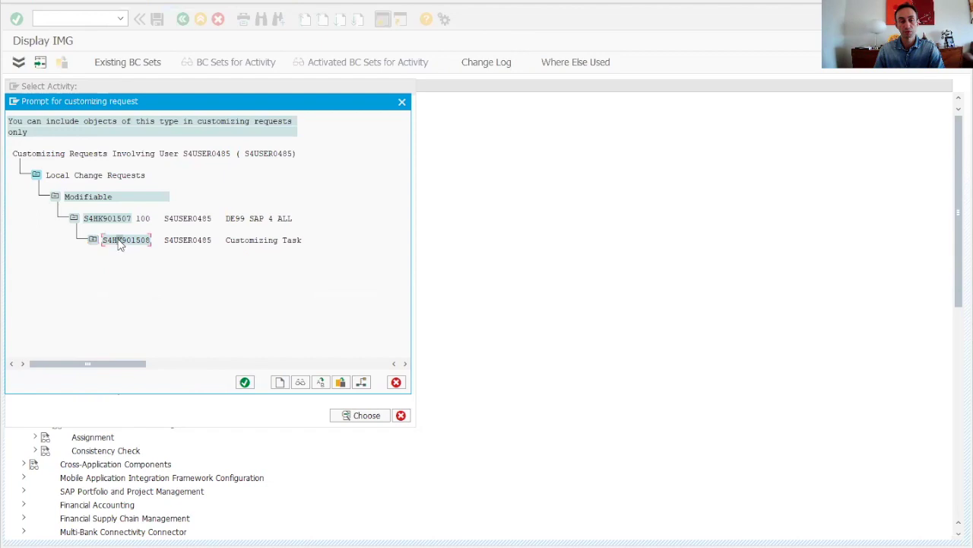
double_click(118, 243)
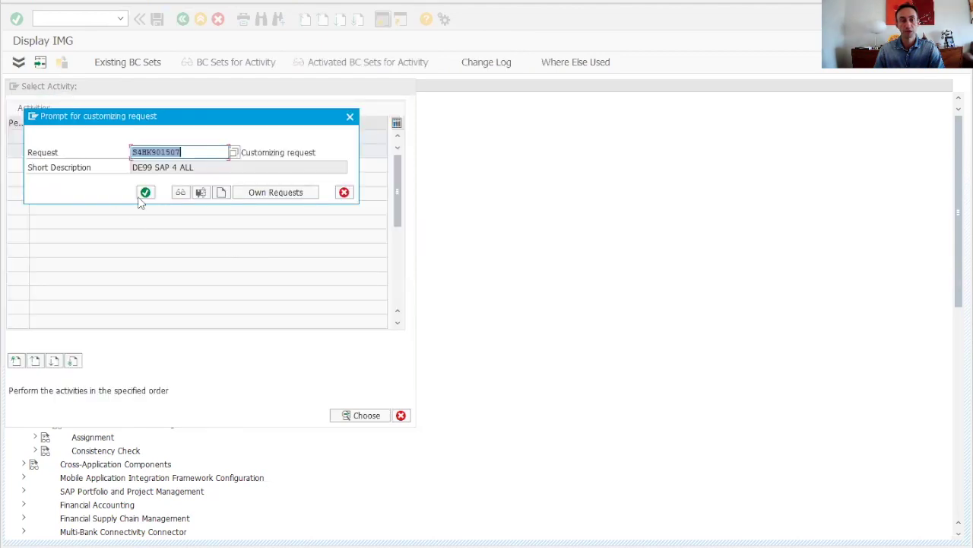
Choose the "DE99 SAP 4 ALL" request from the own requests and record the company data change in it
left_click(274, 192)
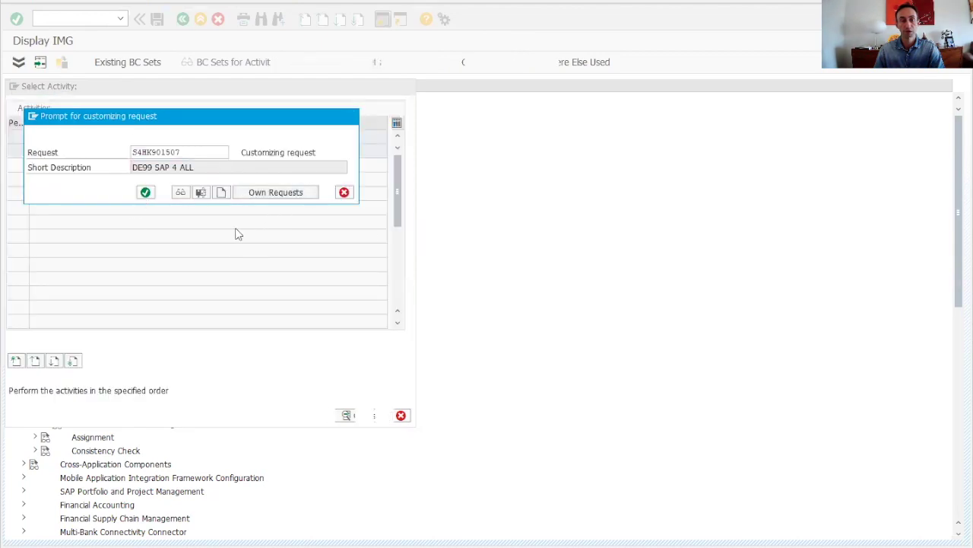
double_click(112, 219)
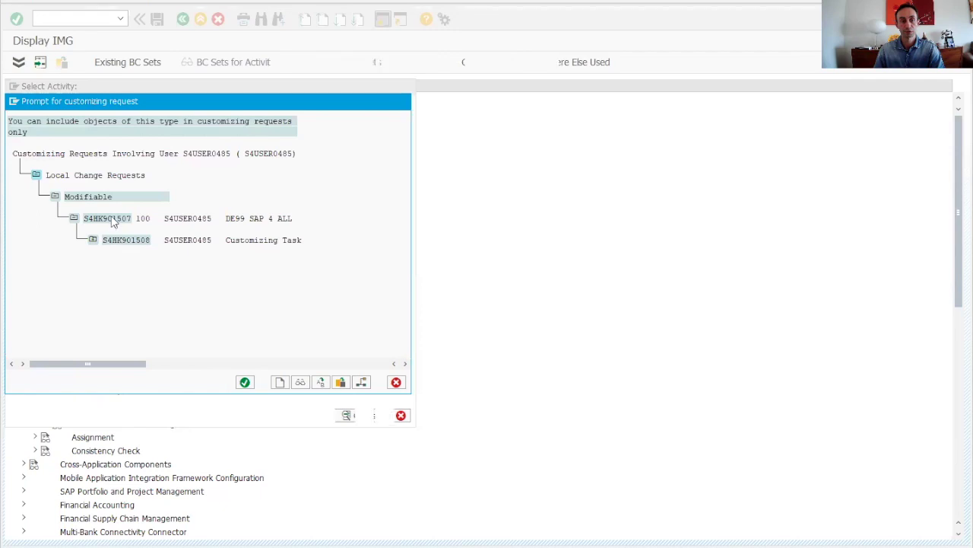
left_click(144, 191)
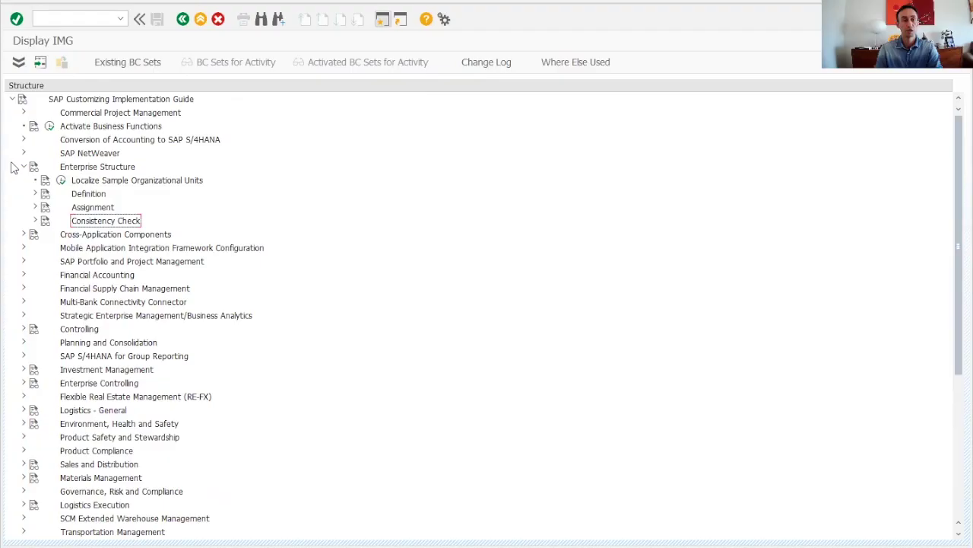
Collapse Enterprise Structure and run Enter Global Parameters under Financial Accounting Global Settings, Global Parameters for Company Code
left_click(24, 167)
left_click(86, 225)
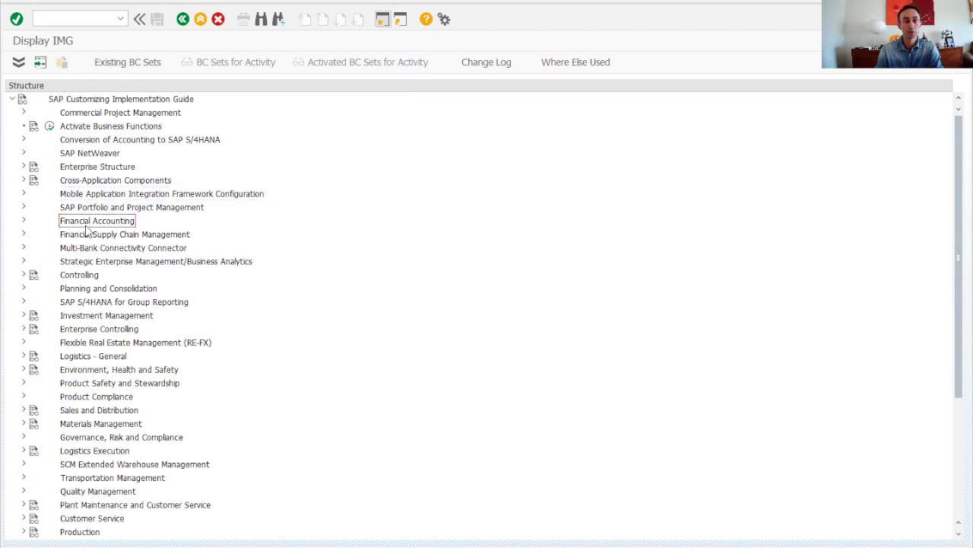
left_click(24, 221)
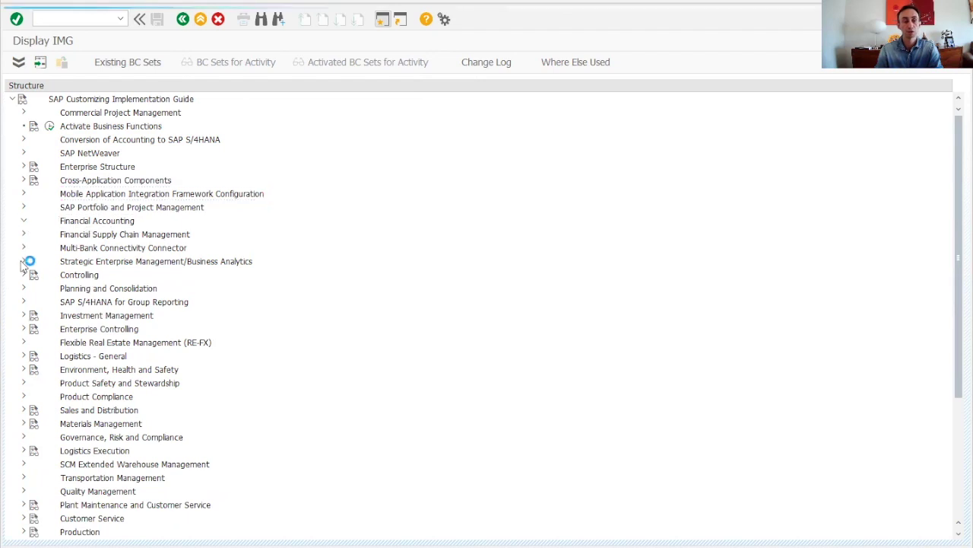
left_click(35, 235)
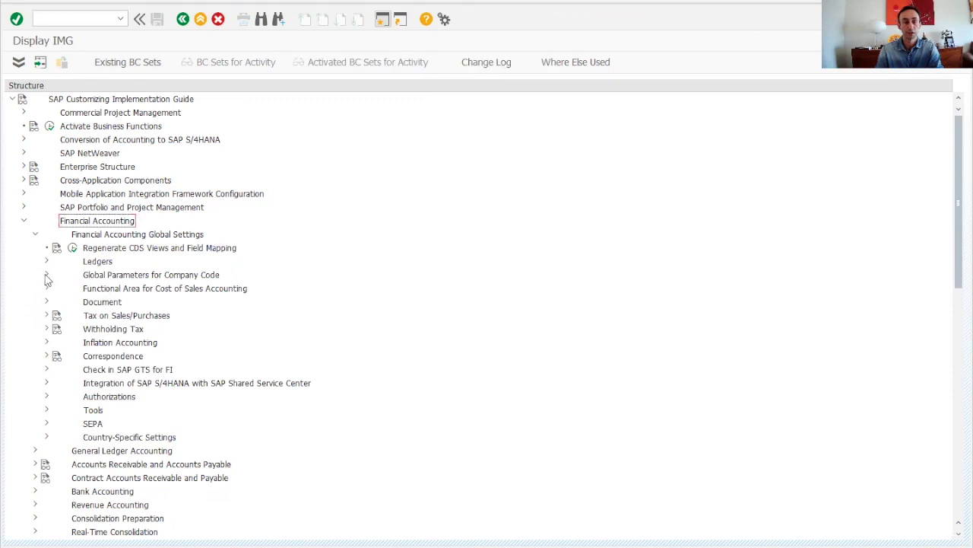
left_click(46, 276)
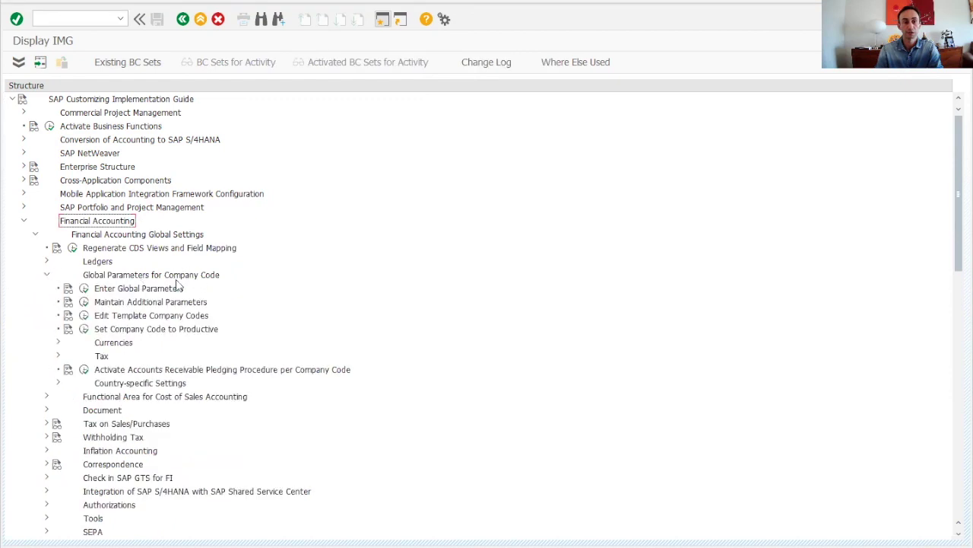
left_click(83, 289)
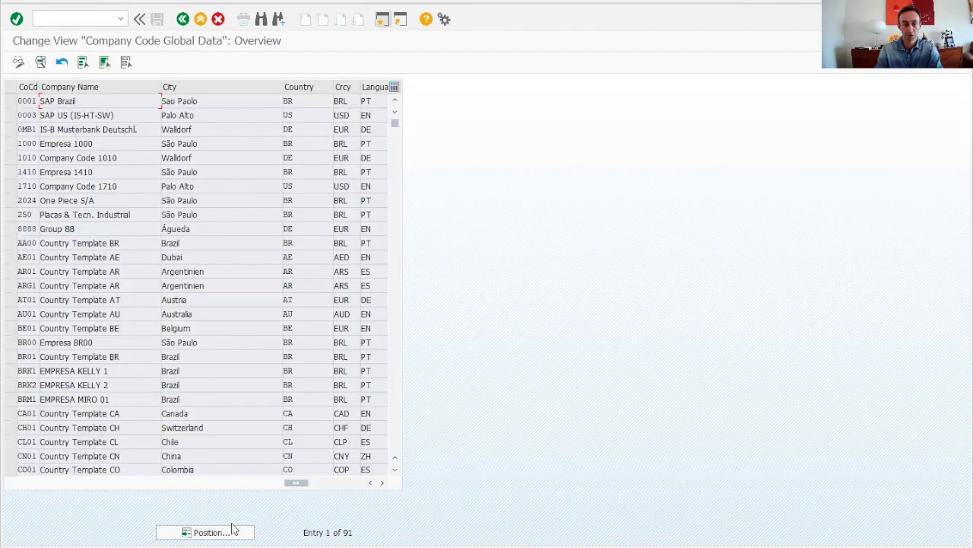
Position the company code global data overview on DE99 and open the details of that company code
left_click(234, 530)
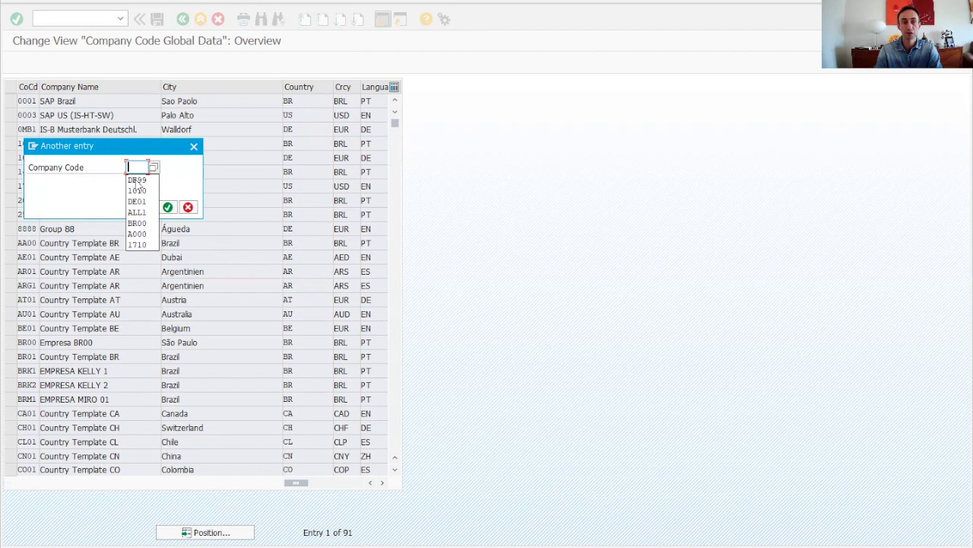
left_click(137, 181)
left_click(167, 207)
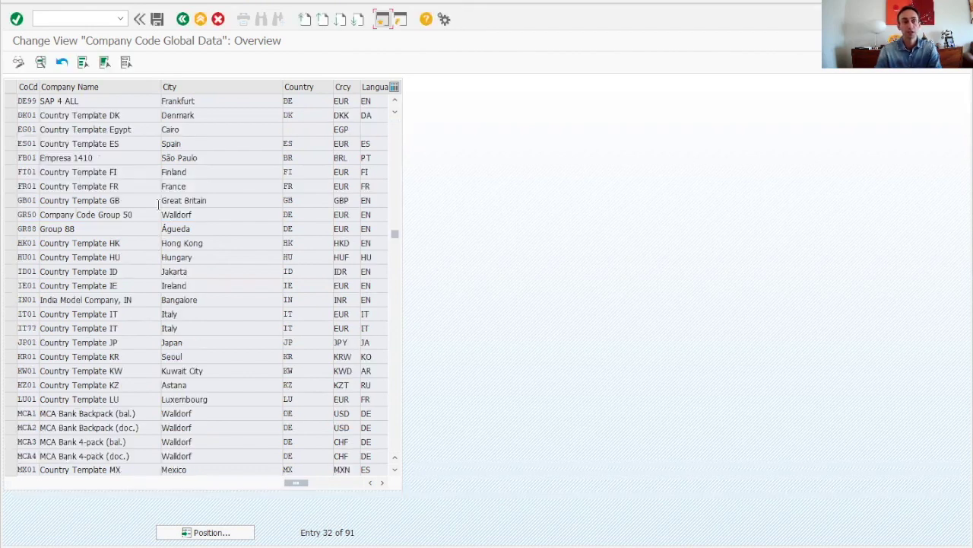
left_click(28, 100)
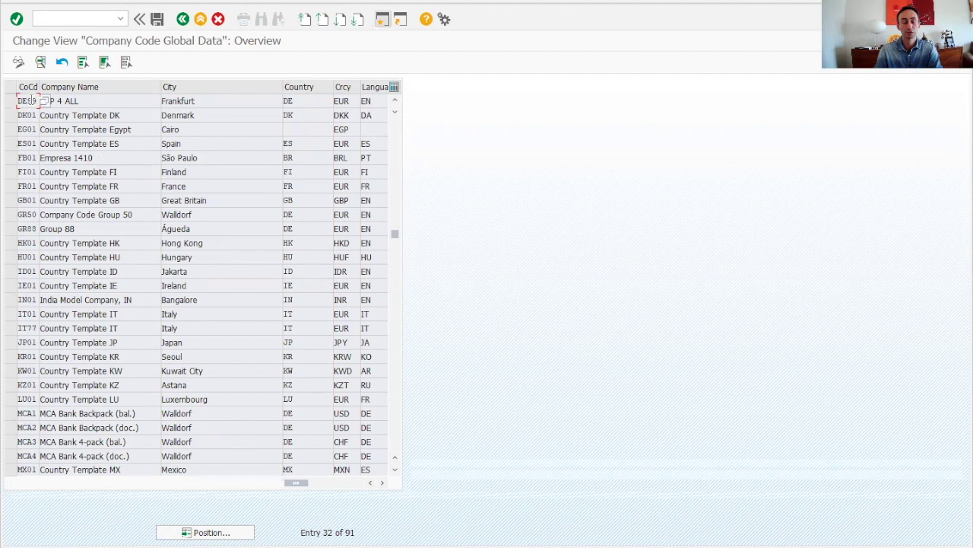
double_click(31, 101)
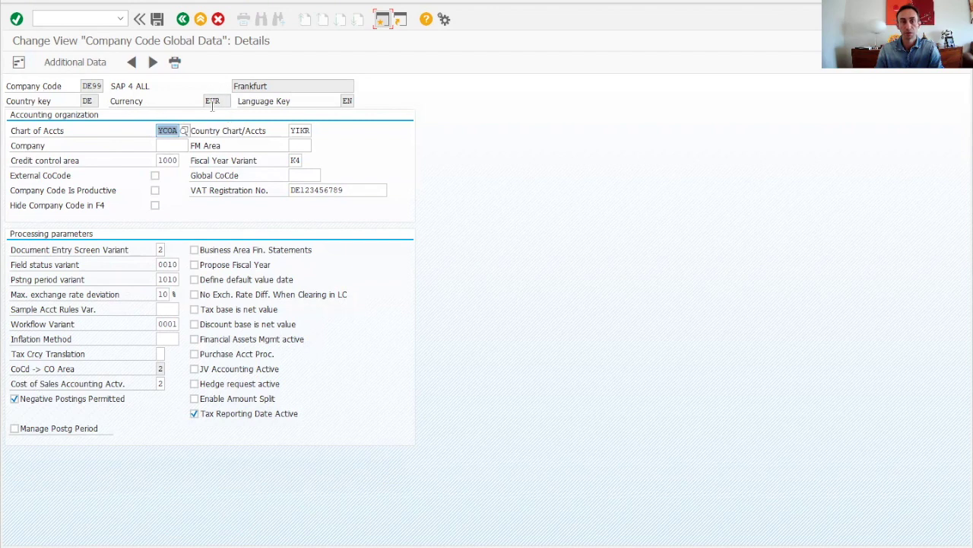
Review the language key, city and name of DE99 and look through the possible Company values without assigning one
left_click(347, 101)
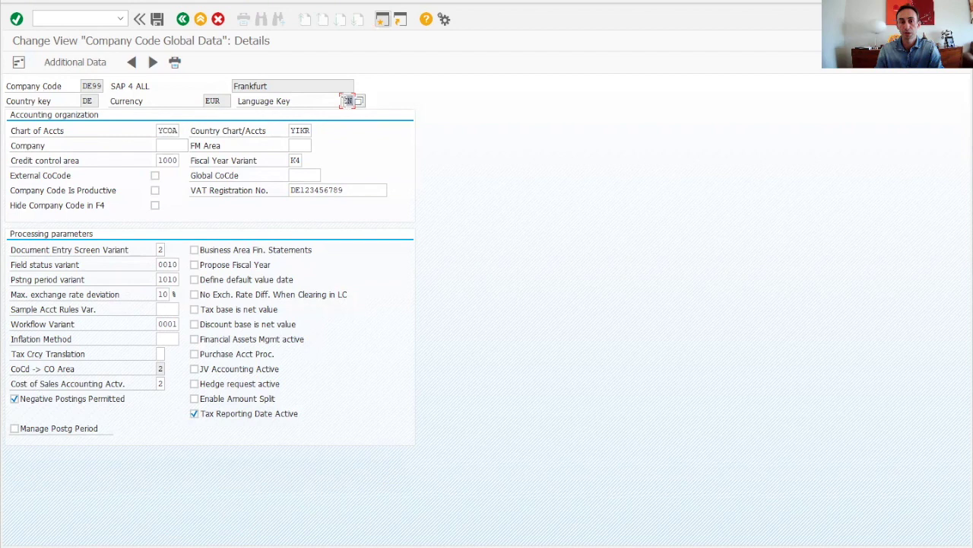
left_click(278, 86)
left_click(223, 85)
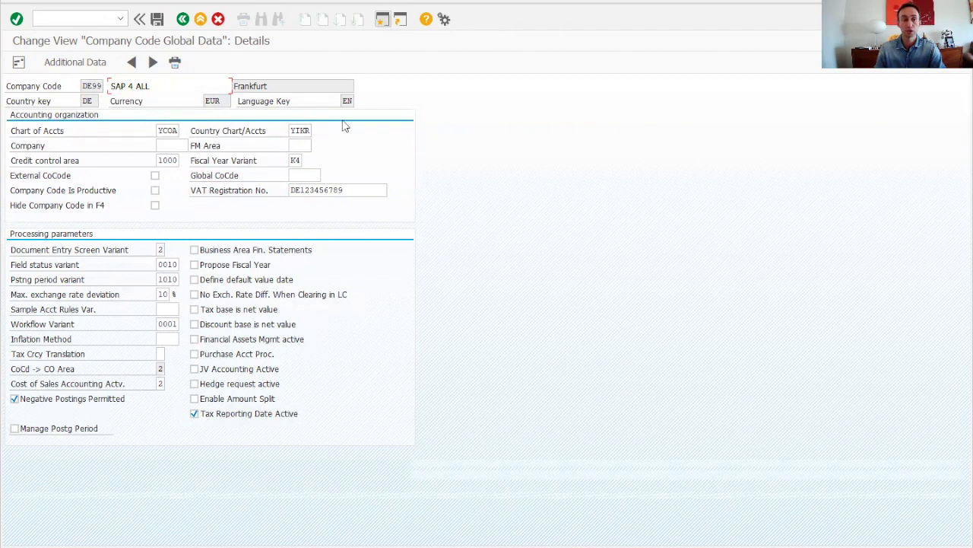
left_click(173, 145)
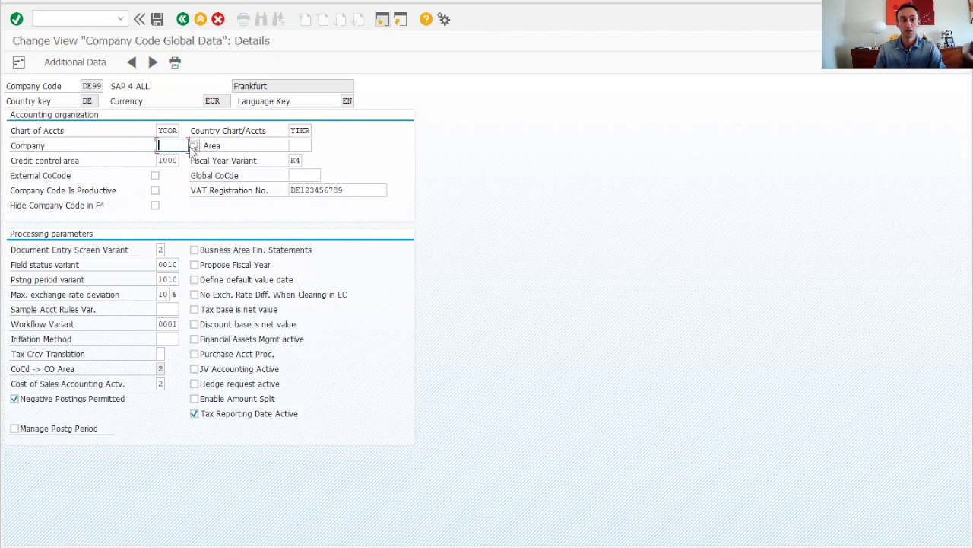
left_click(195, 146)
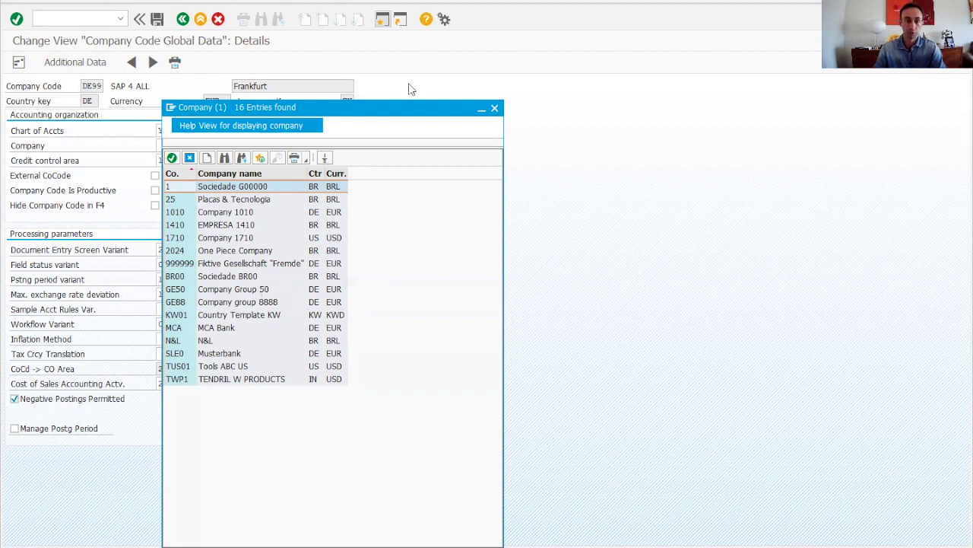
left_click(495, 111)
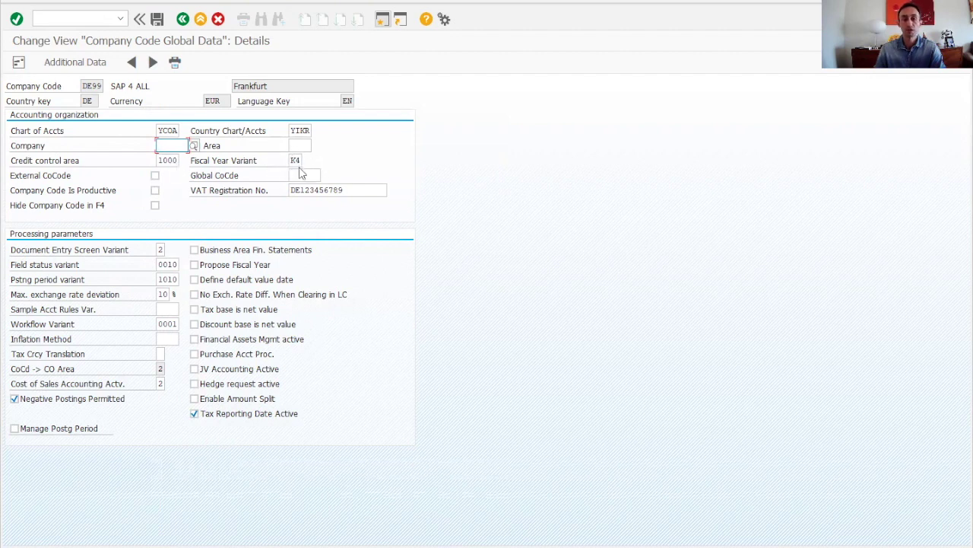
Review the fiscal year, field status and posting period variants of DE99 and look through the possible document entry screen variants
left_click(296, 160)
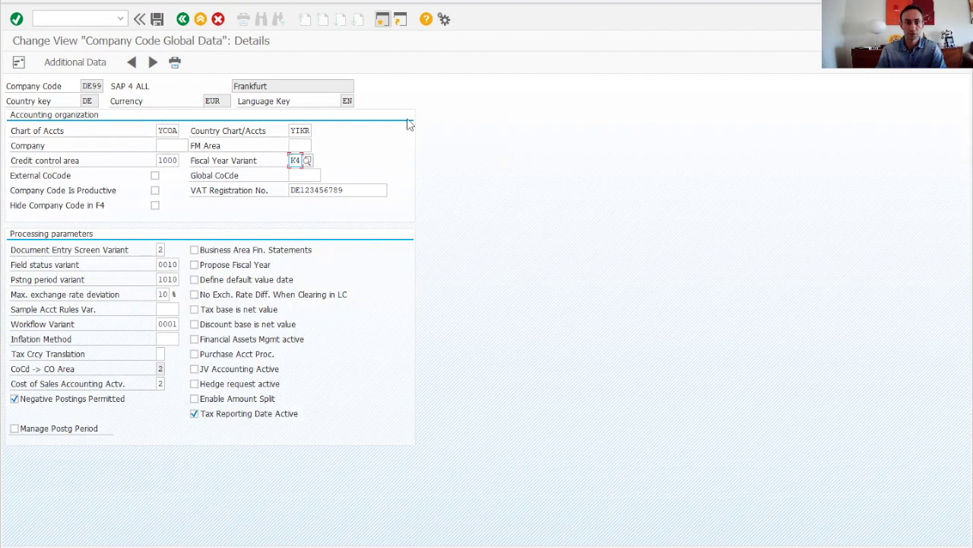
left_click(164, 250)
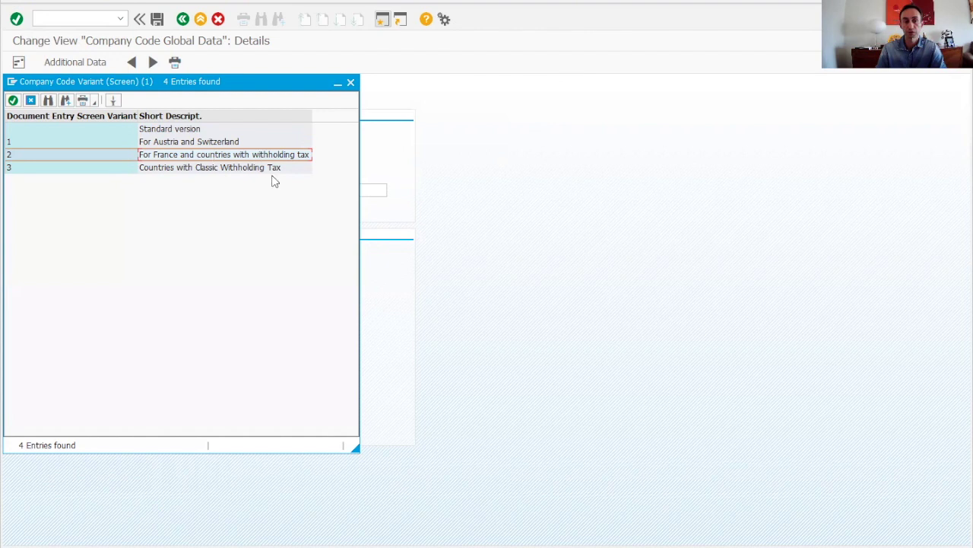
left_click(348, 83)
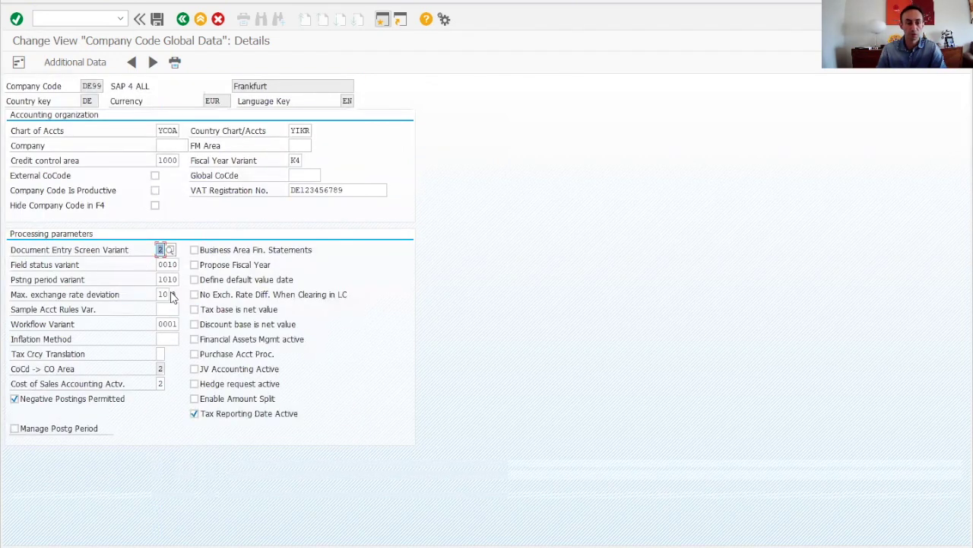
left_click(162, 263)
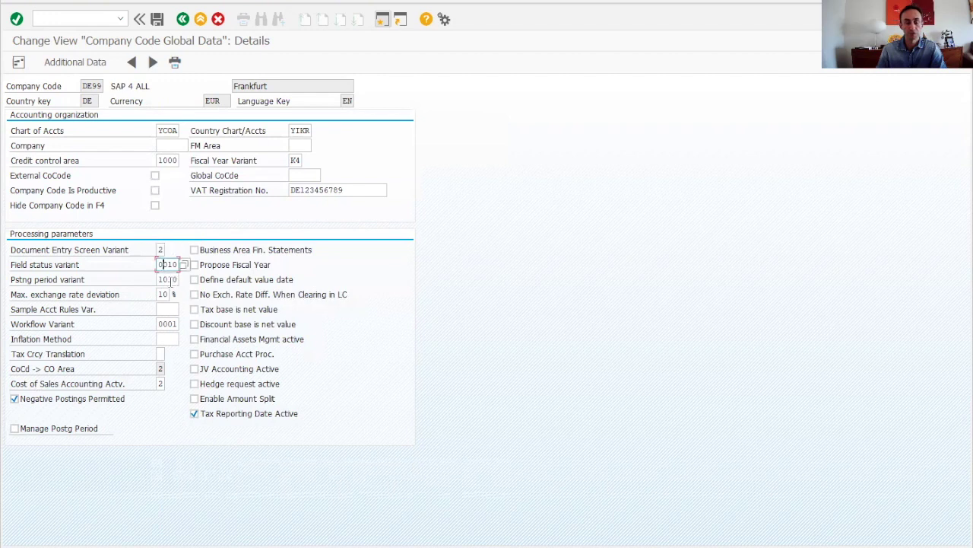
left_click(167, 280)
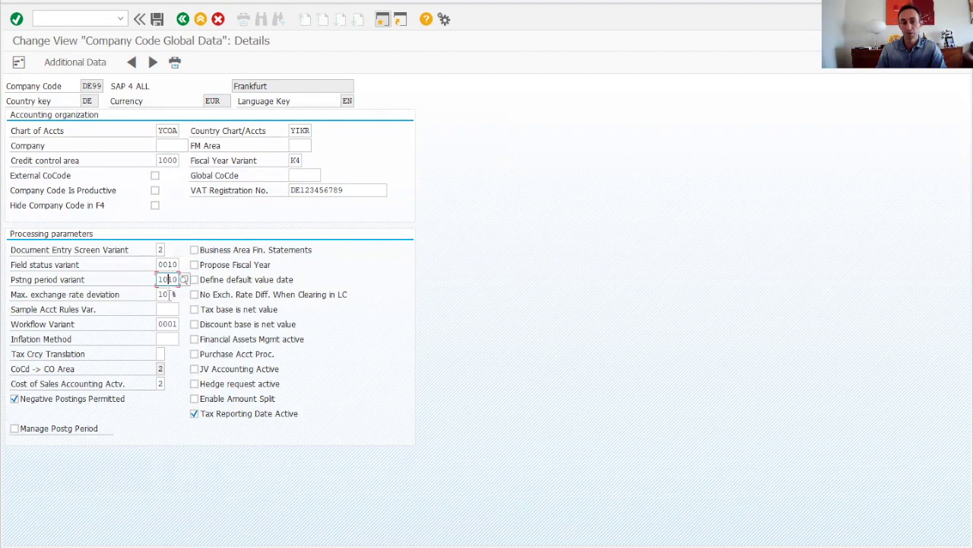
Set the maximum exchange rate deviation of DE99 to 5 % and clear its workflow variant
left_click(162, 294)
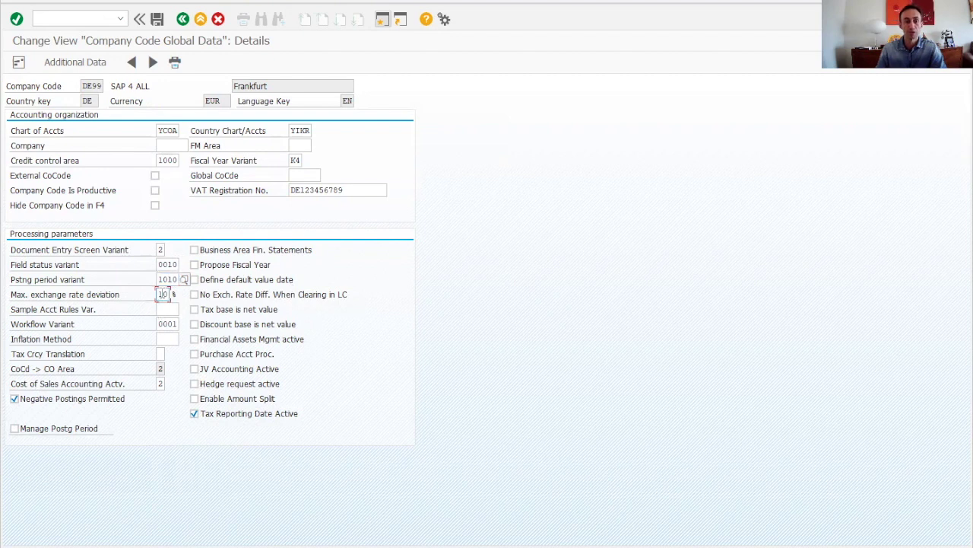
key("BackSpace")
key("BackSpace")
type("5")
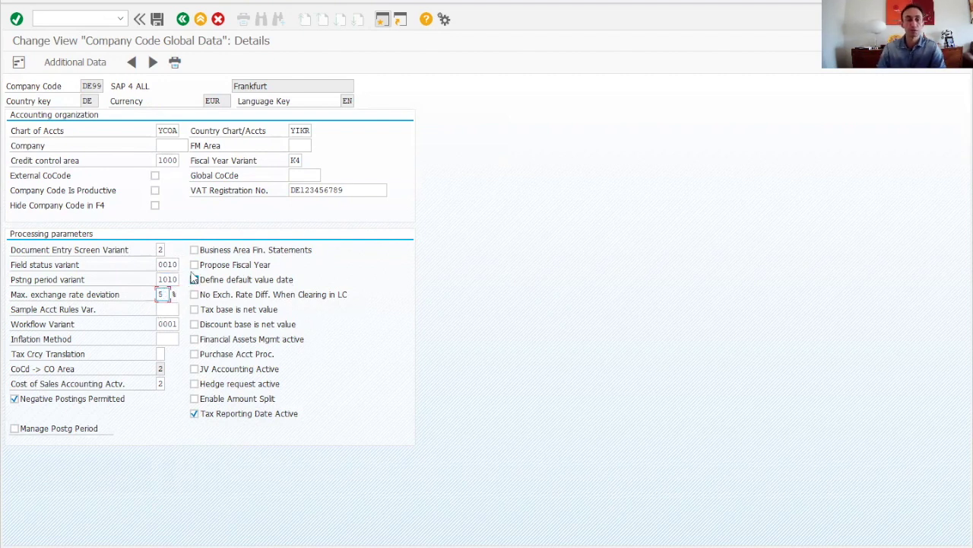
double_click(160, 324)
key("Delete")
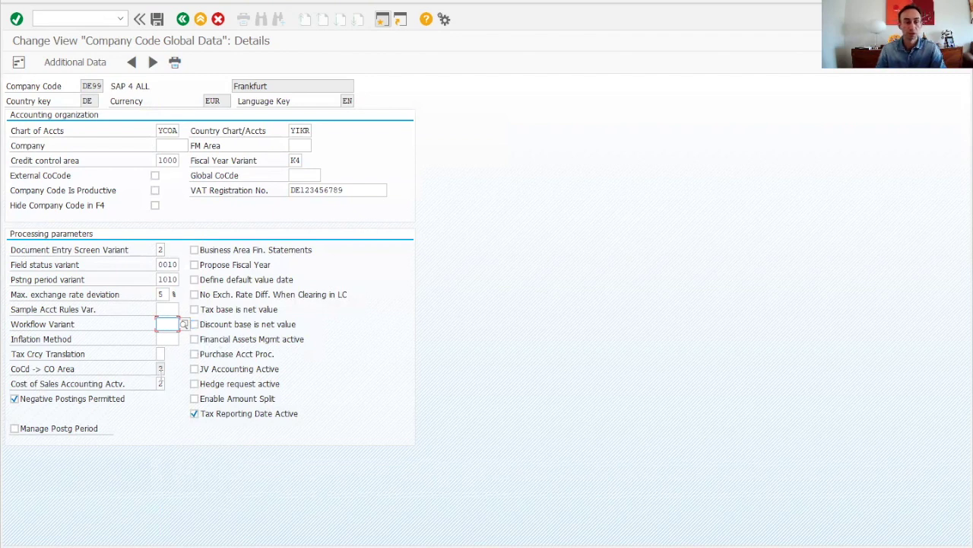
Look through the possible CoCd -> CO Area allocation values without choosing another one
left_click(160, 368)
type("2")
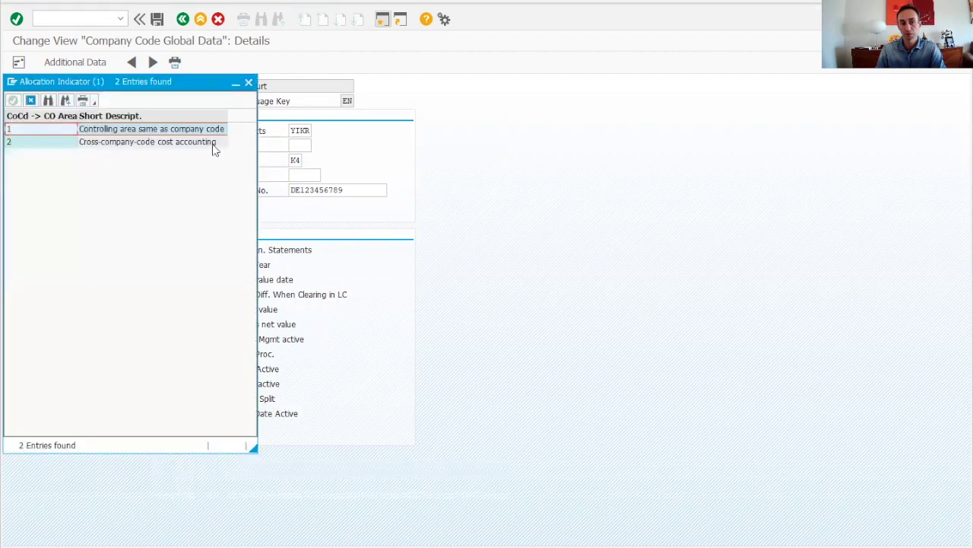
left_click(249, 82)
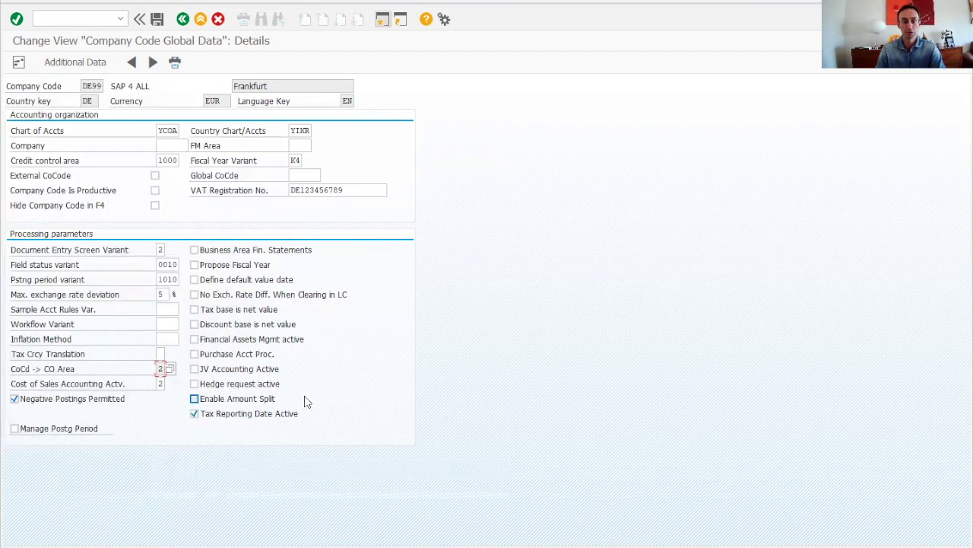
Activate Propose Fiscal Year, Define default value date, No Exch. Rate Diff. When Clearing in LC and Enable Amount Split, and deactivate Tax Reporting Date Active
left_click(195, 265)
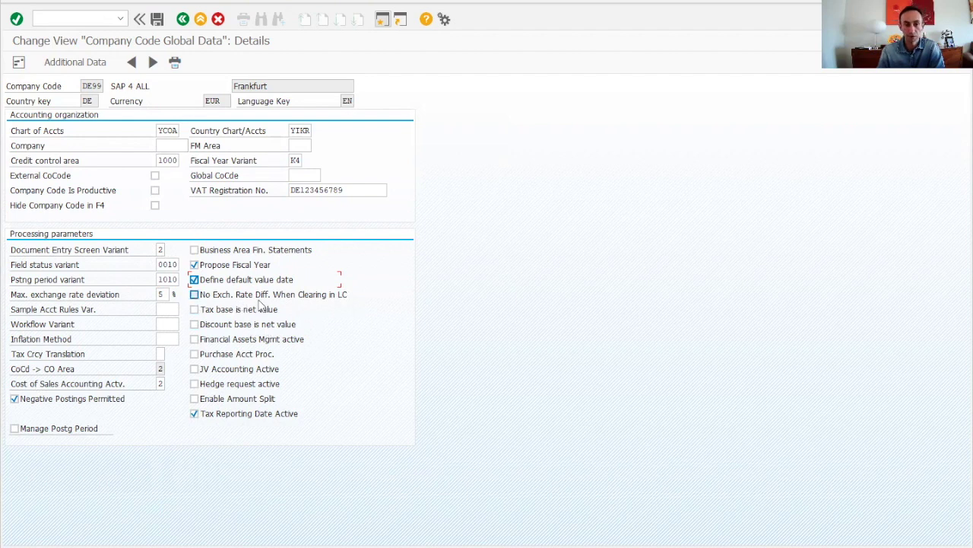
left_click(194, 294)
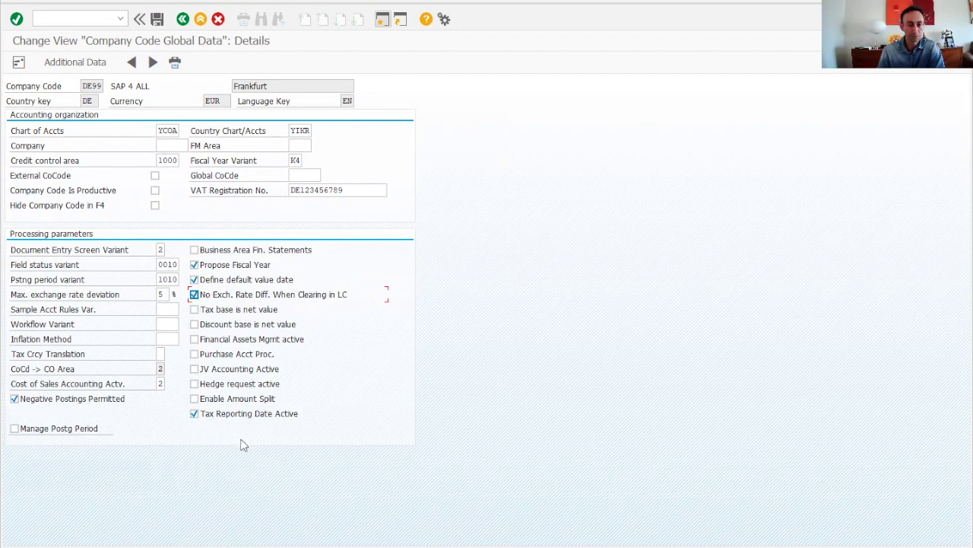
left_click(195, 413)
left_click(195, 399)
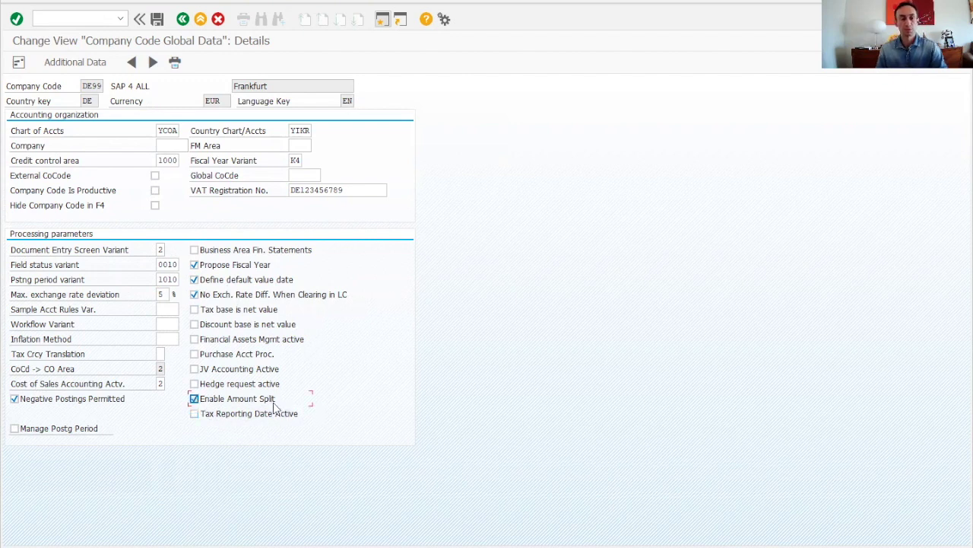
Save the global parameters of DE99 in the "DE99 SAP 4 ALL" customizing request and try to open the additional data from the details view
left_click(158, 21)
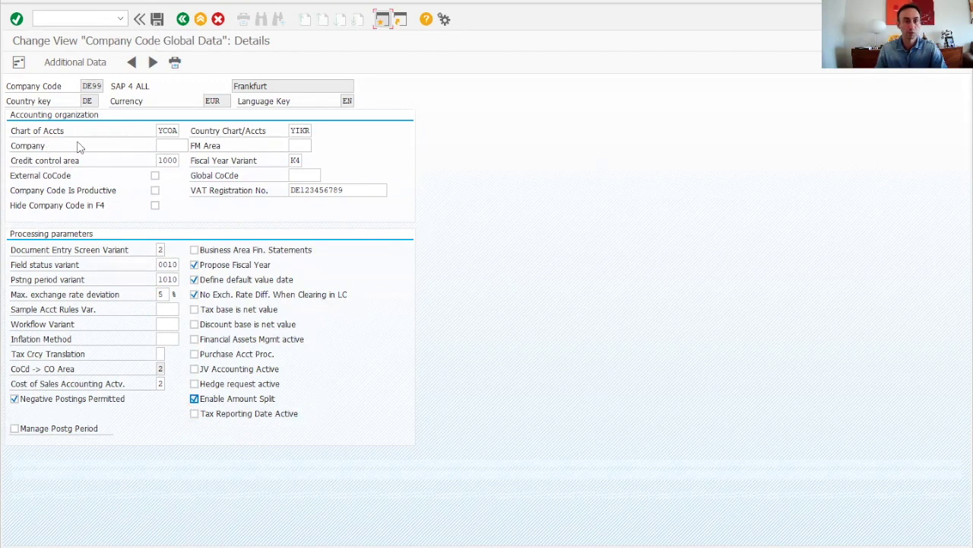
left_click(77, 65)
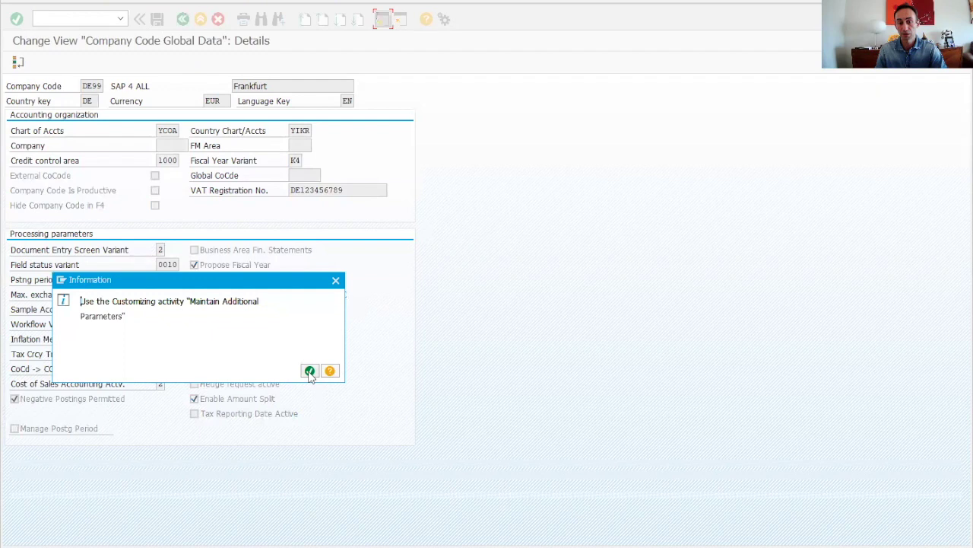
left_click(310, 371)
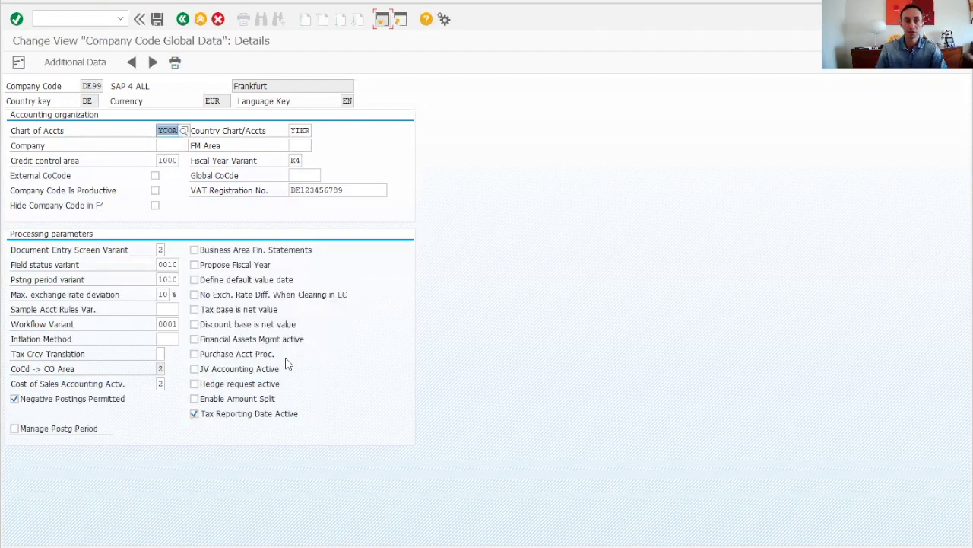
left_click(157, 21)
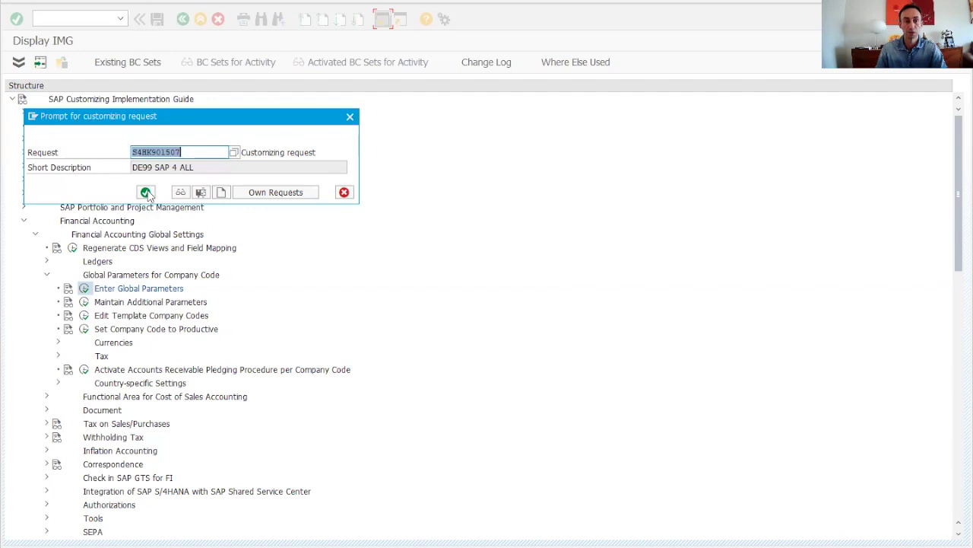
left_click(146, 192)
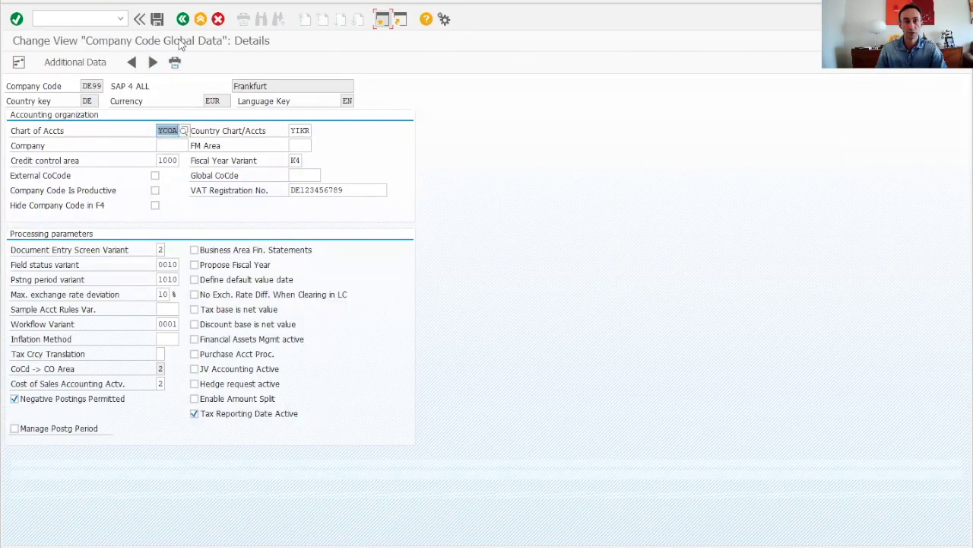
Return to the implementation guide and run Maintain Additional Parameters under Global Parameters for Company Code
left_click(182, 18)
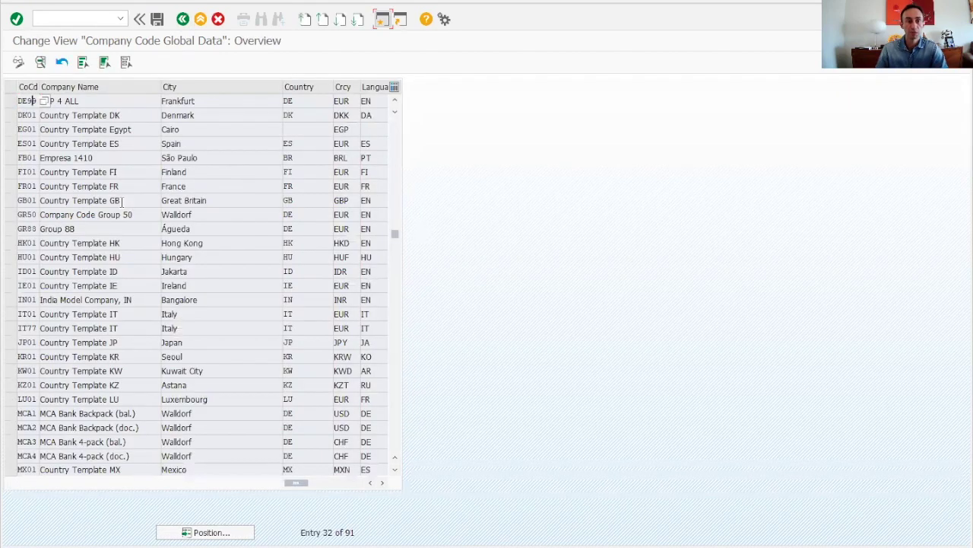
left_click(182, 18)
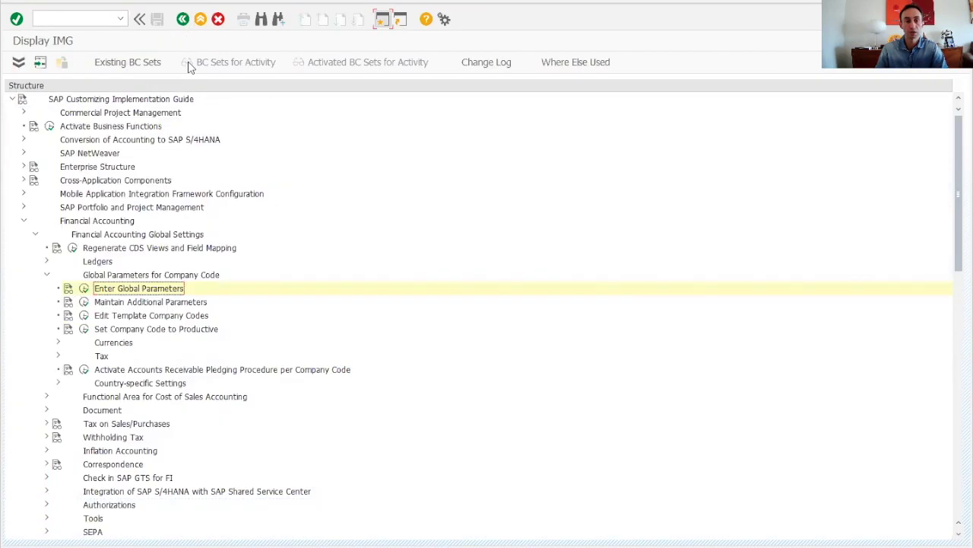
key("Down")
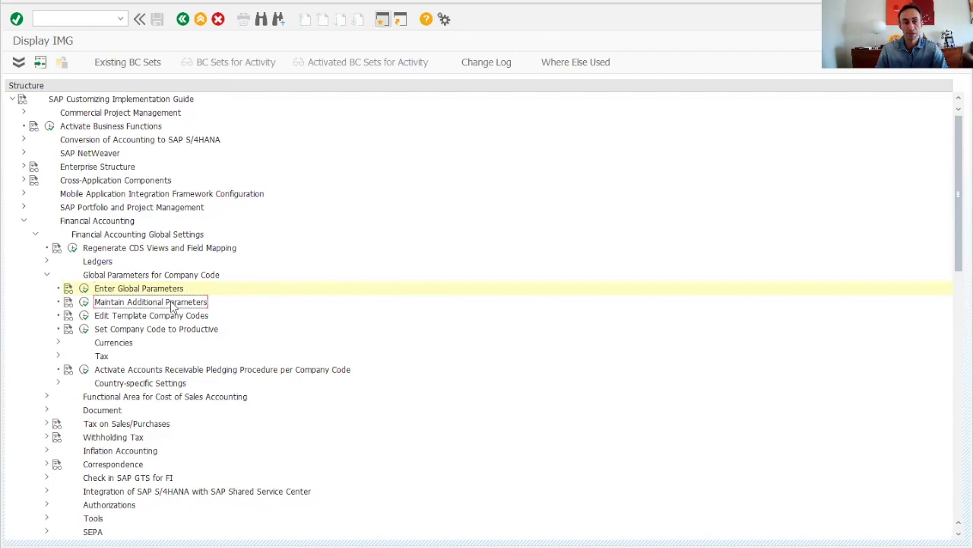
left_click(85, 302)
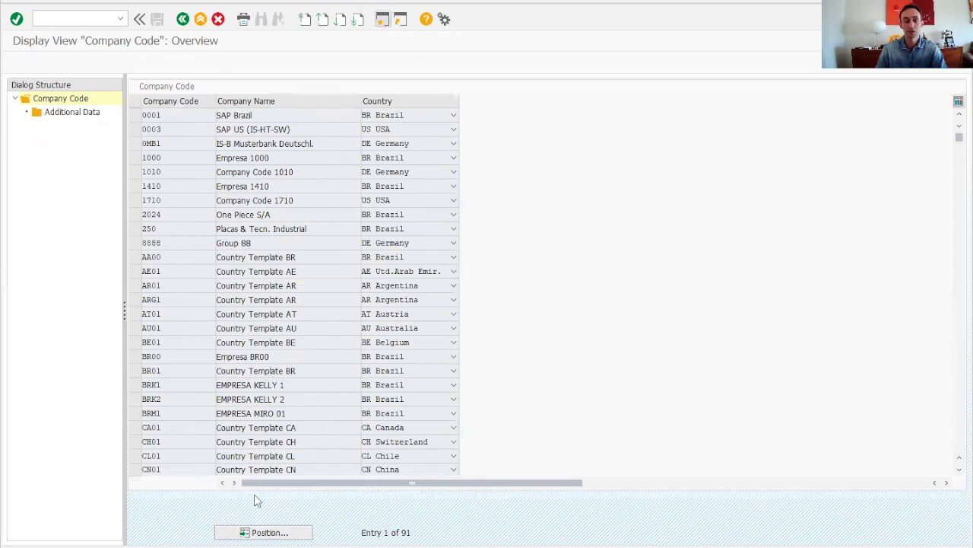
Position the company code overview on DE99 and open the Additional Data of that company code
left_click(263, 531)
type("de")
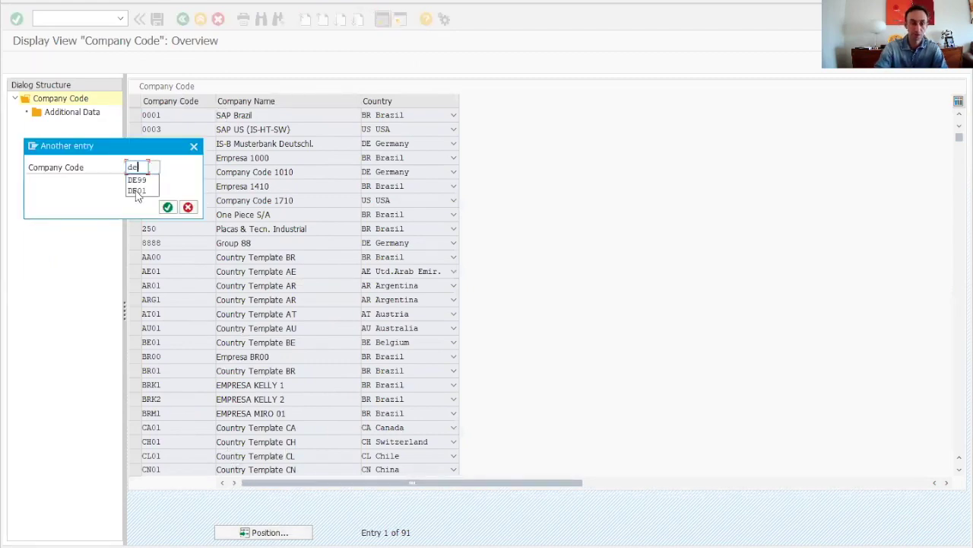
left_click(137, 179)
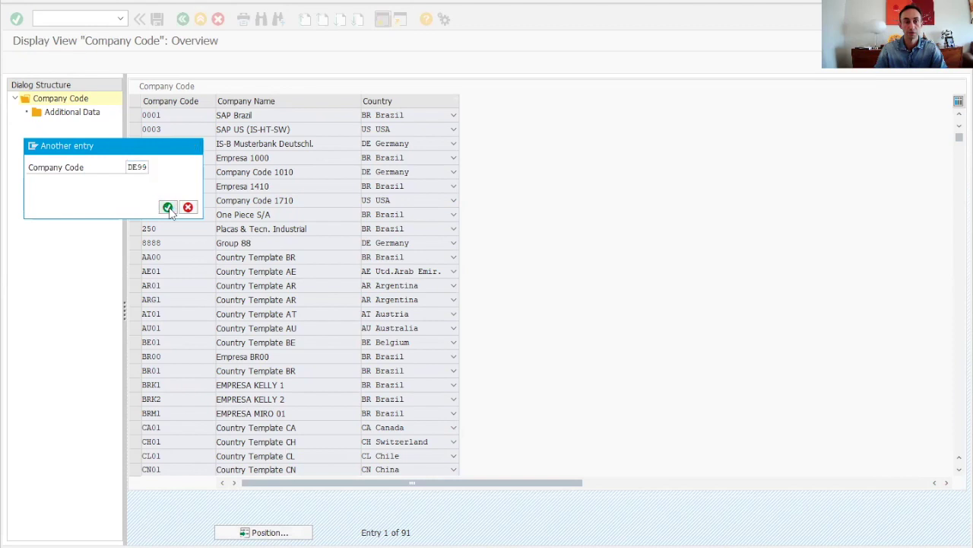
left_click(168, 208)
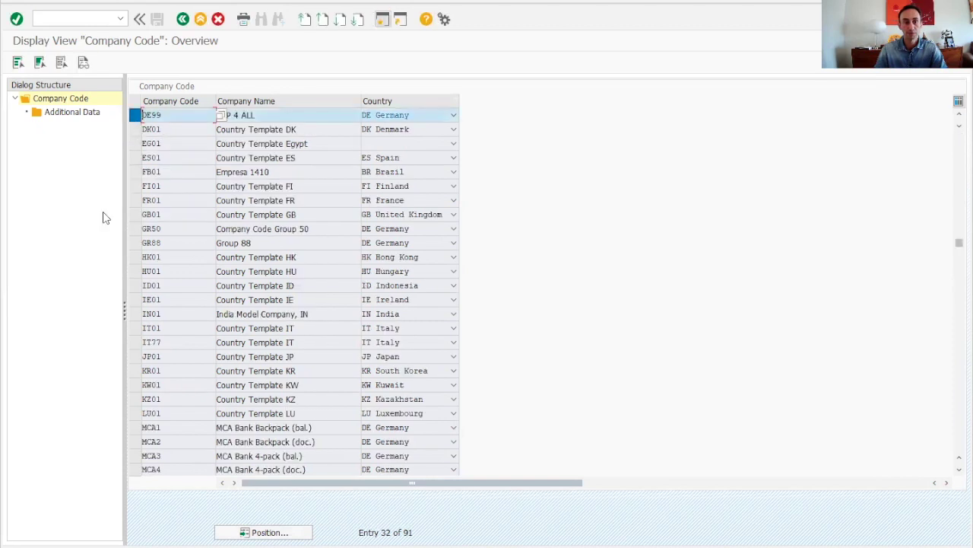
left_click(54, 115)
double_click(53, 116)
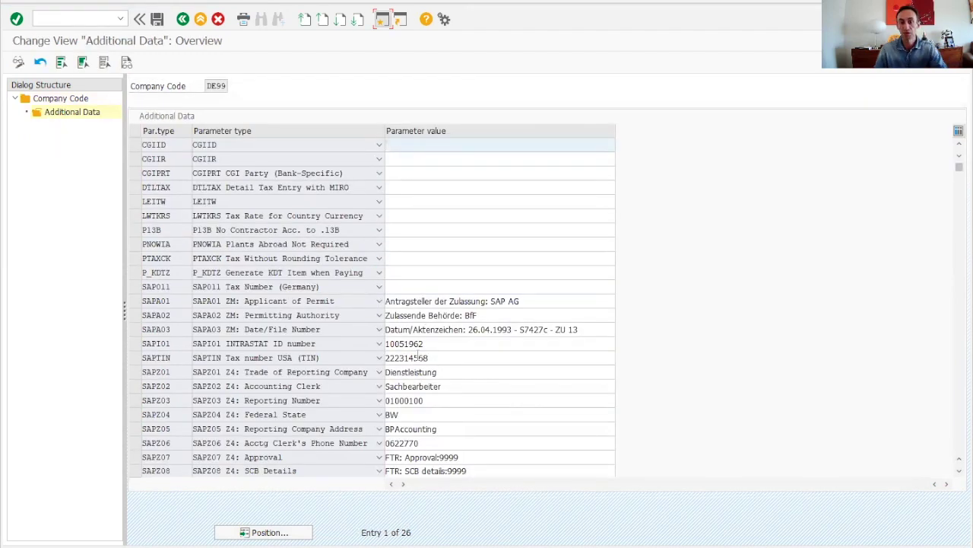
Clear the parameter values of ZM: Applicant of Permit, ZM: Permitting Authority and ZM: Date/File Number for DE99
left_click_drag(512, 303, 385, 301)
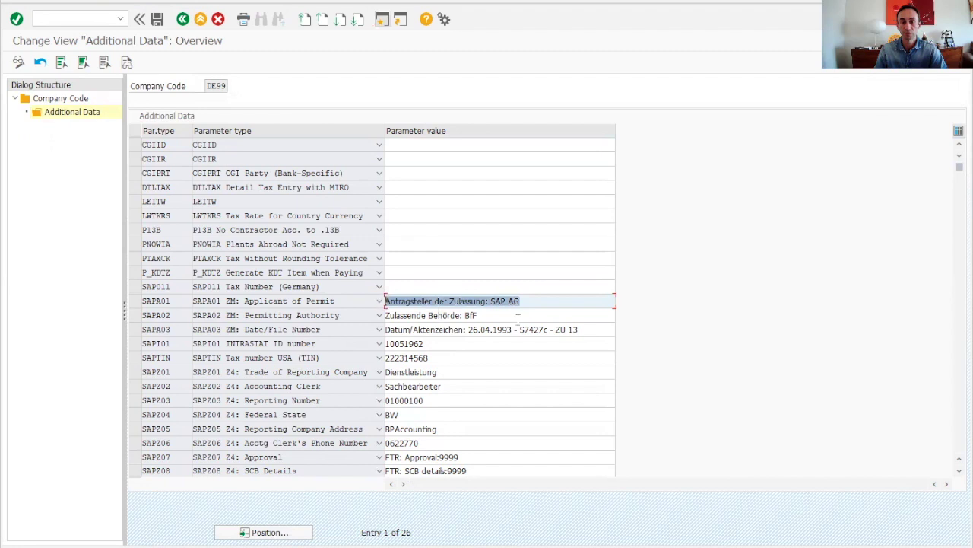
triple_click(418, 315)
left_click_drag(469, 330, 385, 329)
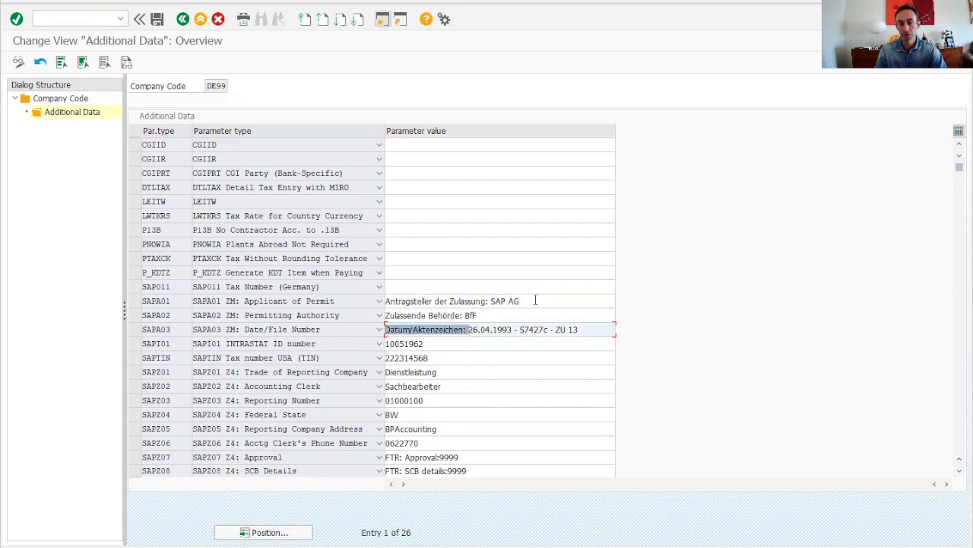
left_click_drag(536, 300, 322, 301)
key("Delete")
left_click_drag(484, 315, 328, 312)
key("Delete")
left_click_drag(589, 331, 348, 326)
key("Delete")
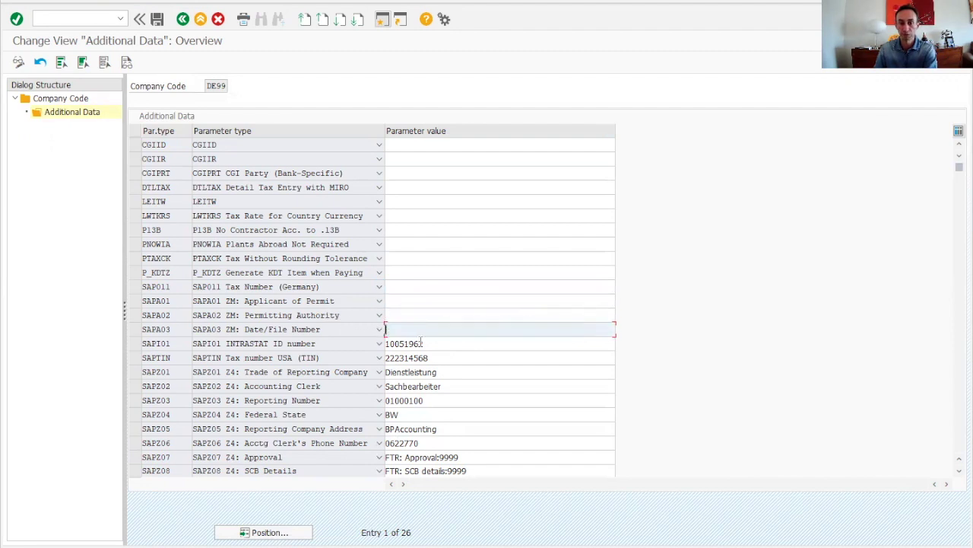
Clear the parameter values of INTRASTAT ID number, Tax number USA (TIN) and the Z4 entries for DE99
left_click_drag(441, 343, 375, 346)
left_click_drag(456, 360, 376, 357)
key("Delete")
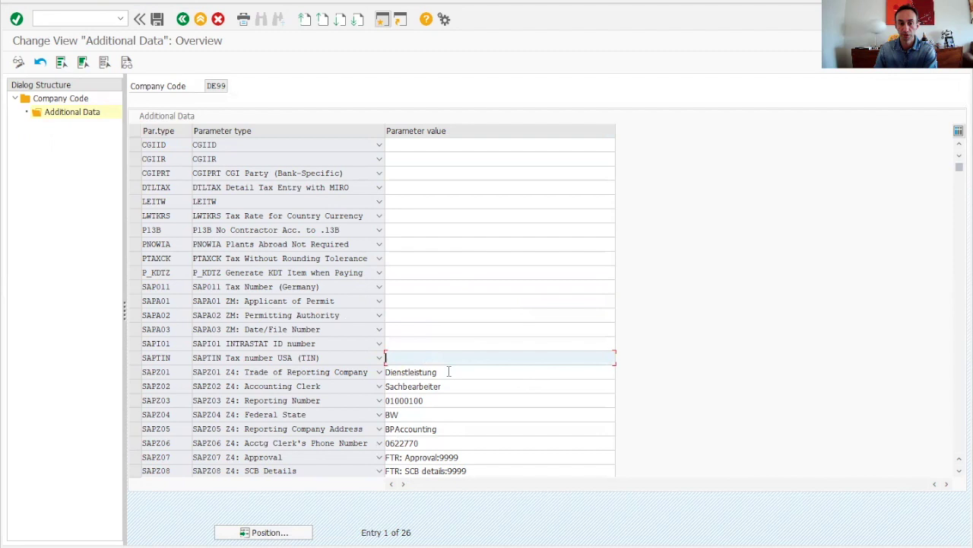
left_click_drag(452, 372, 379, 372)
key("Delete")
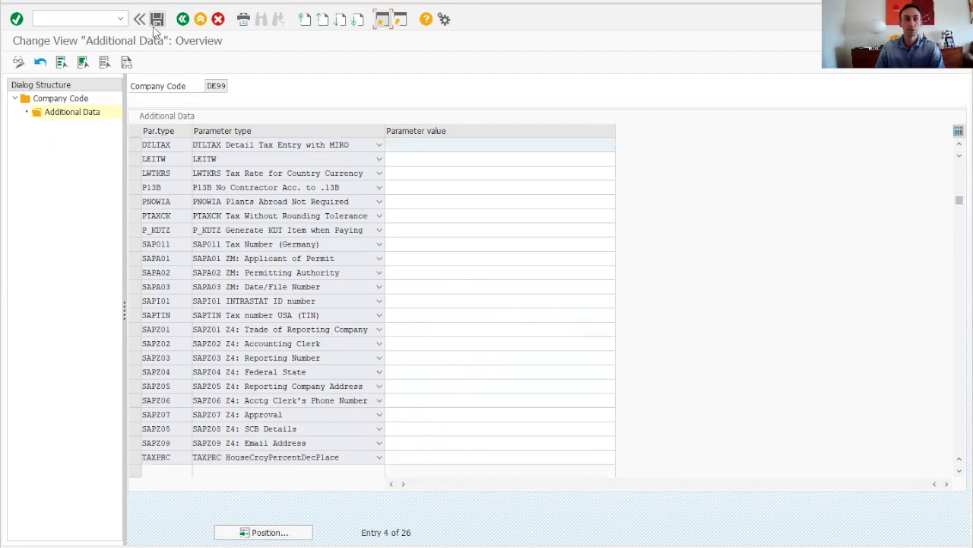